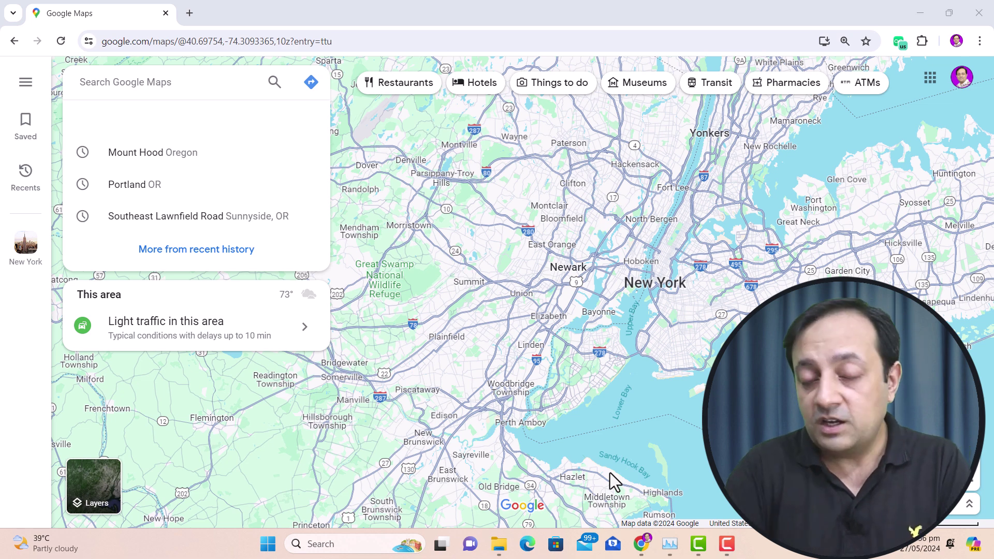
# Search Google Maps for 'SEO Specialist in New York' and browse the results list
pyautogui.click(143, 86)
pyautogui.write('SEO Spe')
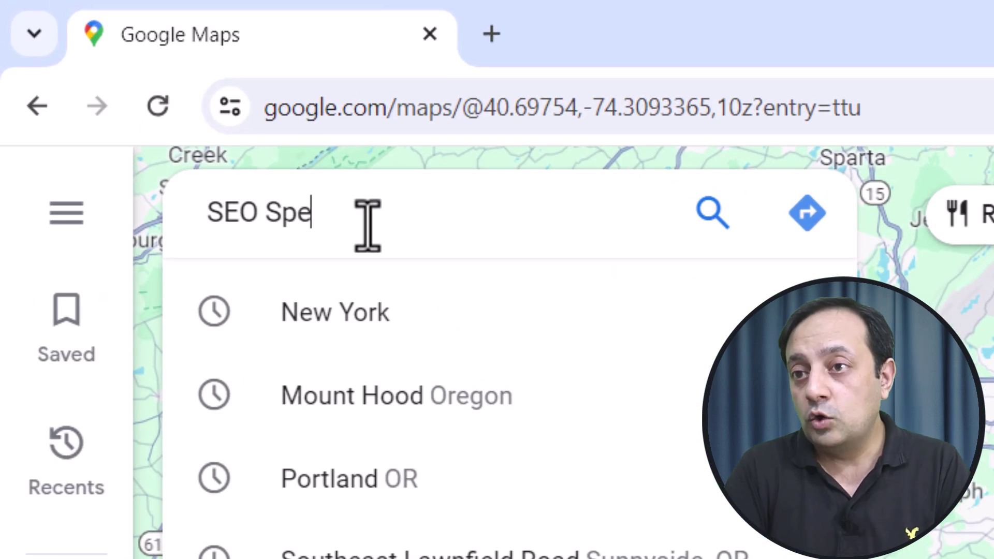
pyautogui.write('cialist in New Yor')
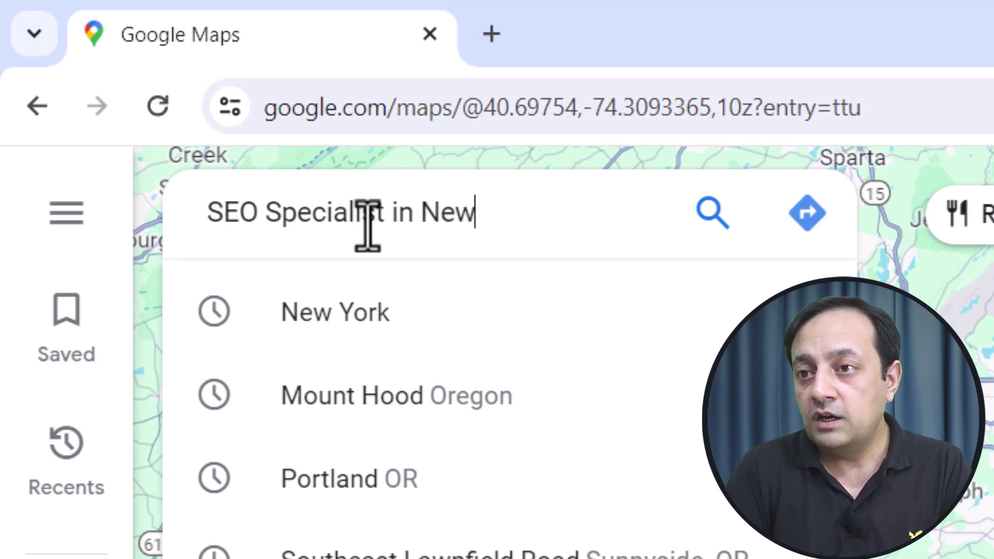
pyautogui.write('k')
pyautogui.press('Return')
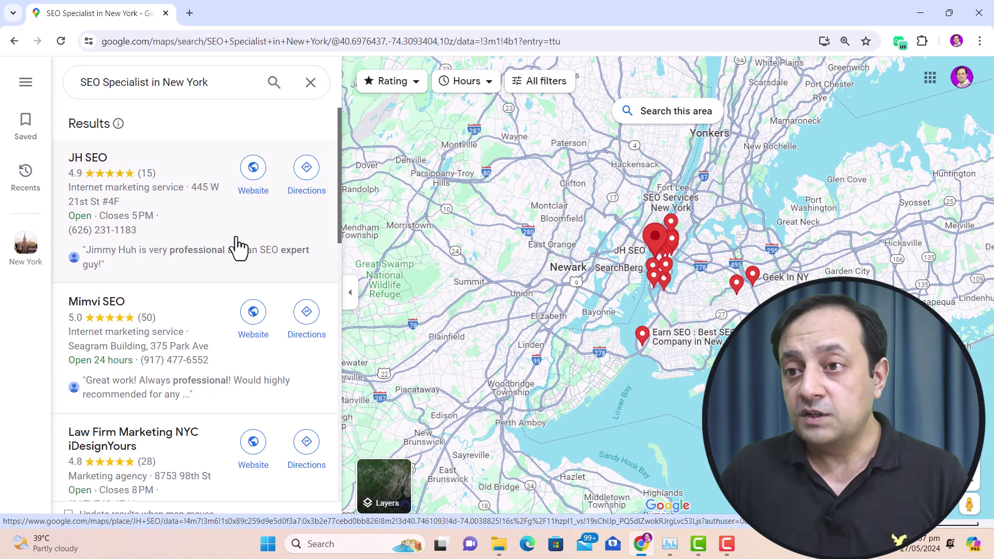
pyautogui.scroll(-4, 236, 244)
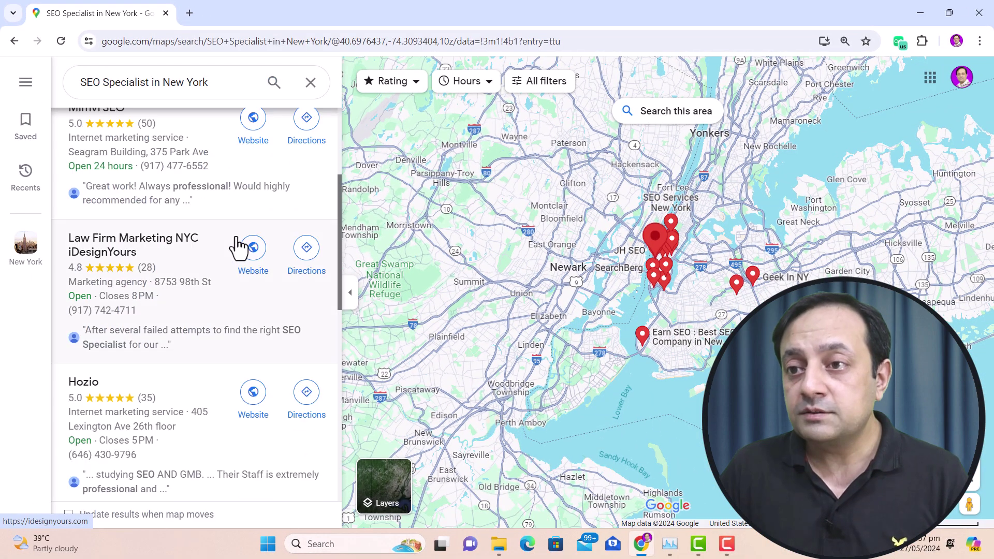
pyautogui.scroll(-6, 238, 246)
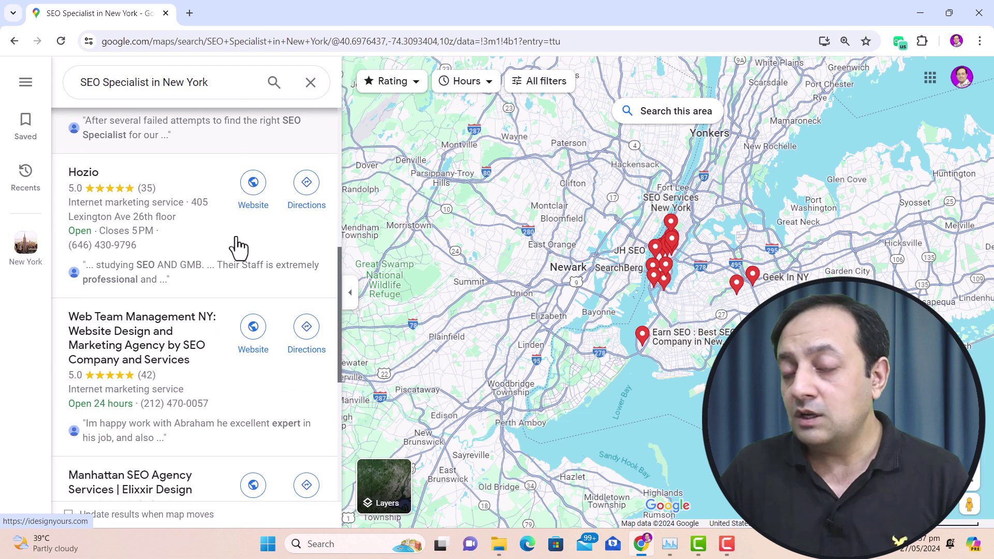
pyautogui.scroll(3, 238, 246)
pyautogui.scroll(6, 238, 246)
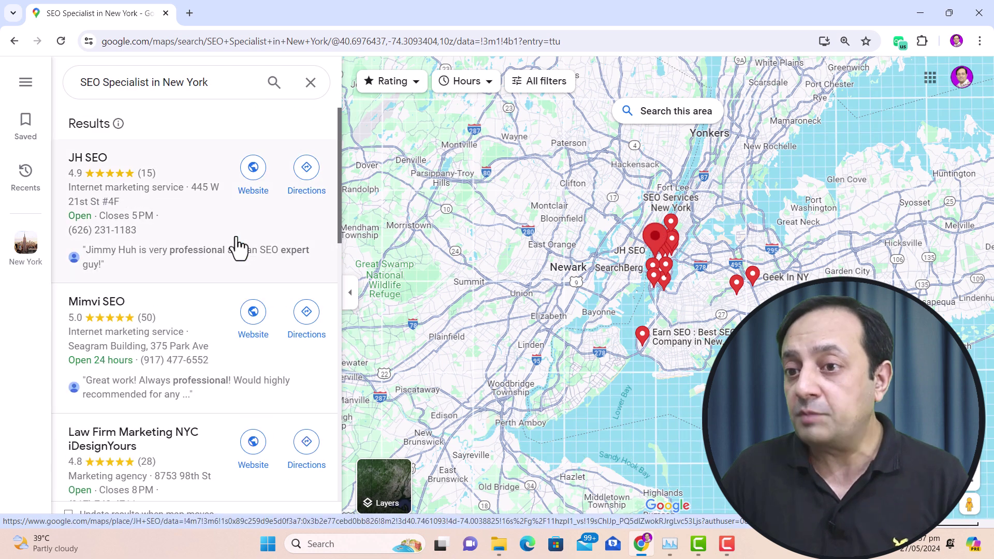
pyautogui.scroll(-10, 238, 245)
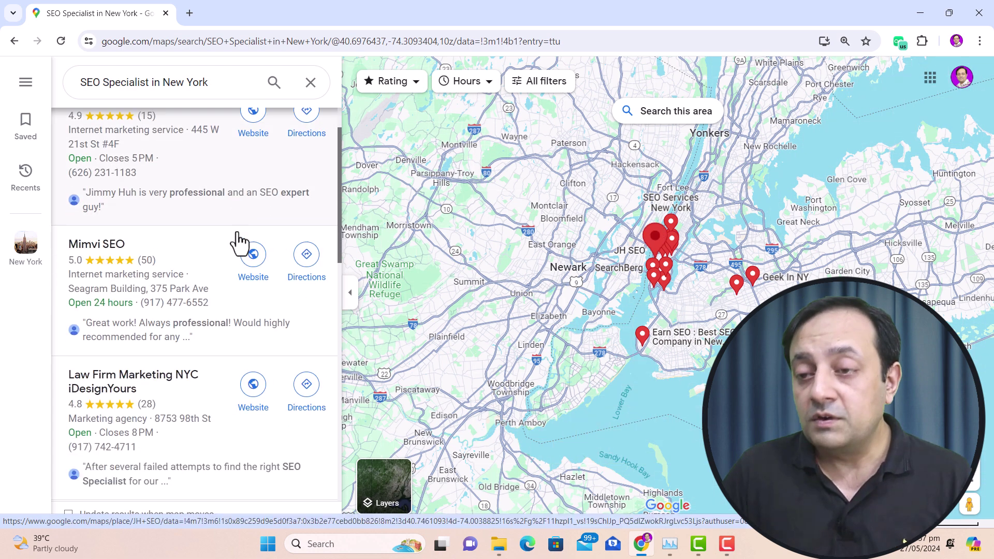
pyautogui.scroll(10, 238, 243)
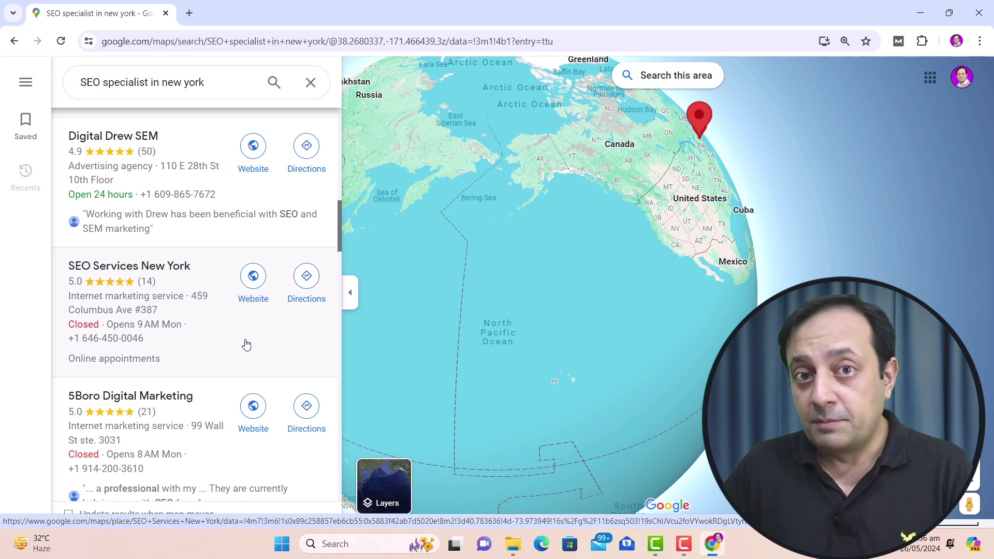
pyautogui.scroll(12, 246, 344)
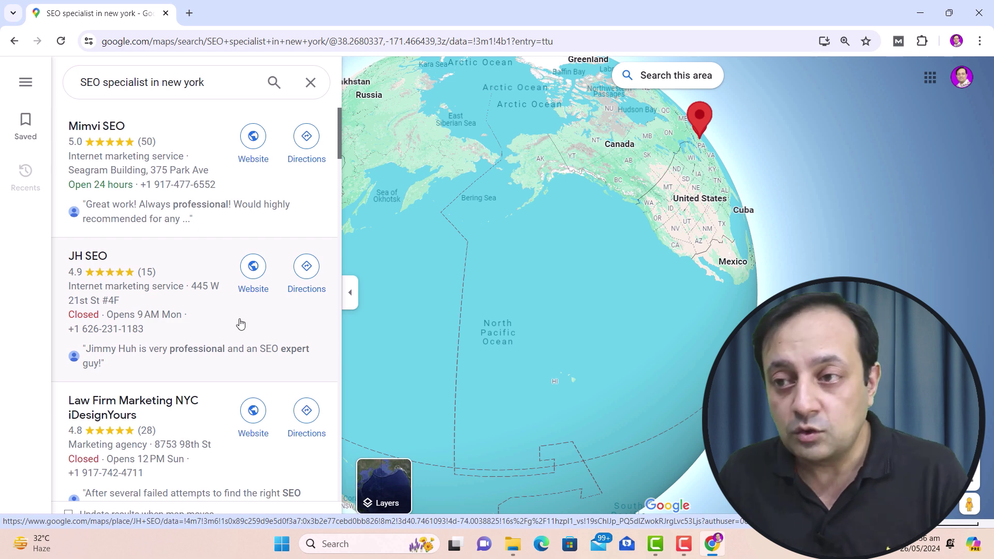
# Open JH SEO's website and go to its Contact page
pyautogui.click(253, 267)
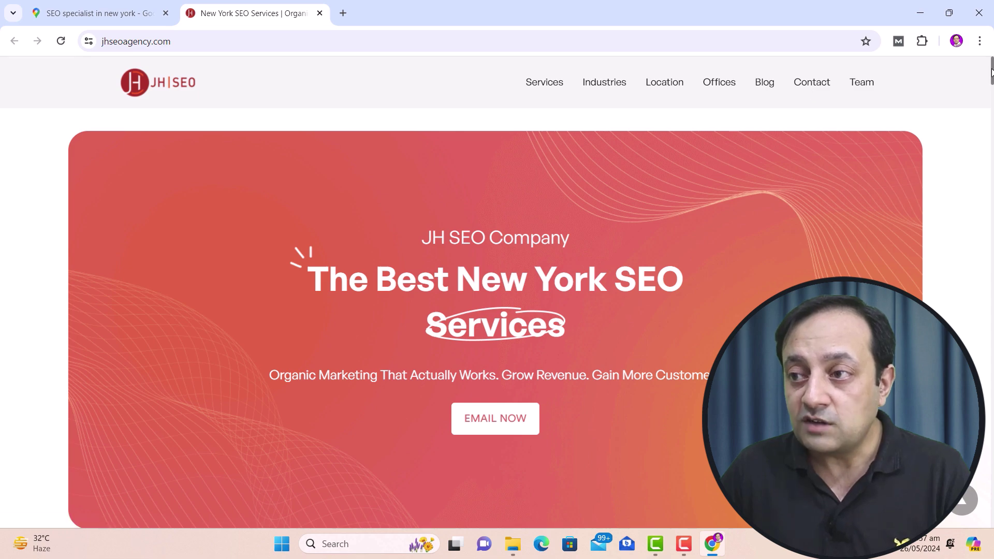
pyautogui.moveTo(991, 73); pyautogui.dragTo(992, 528)
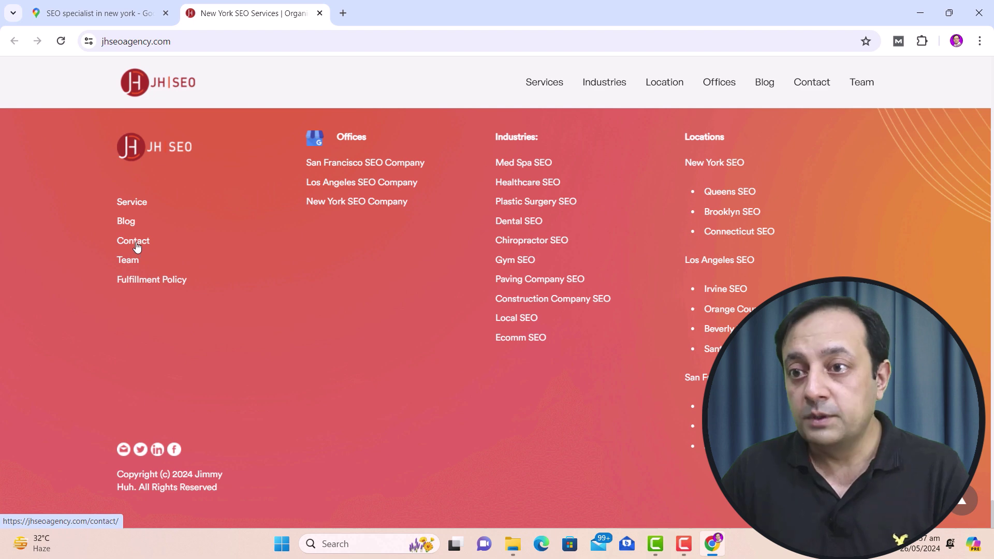
pyautogui.click(137, 246)
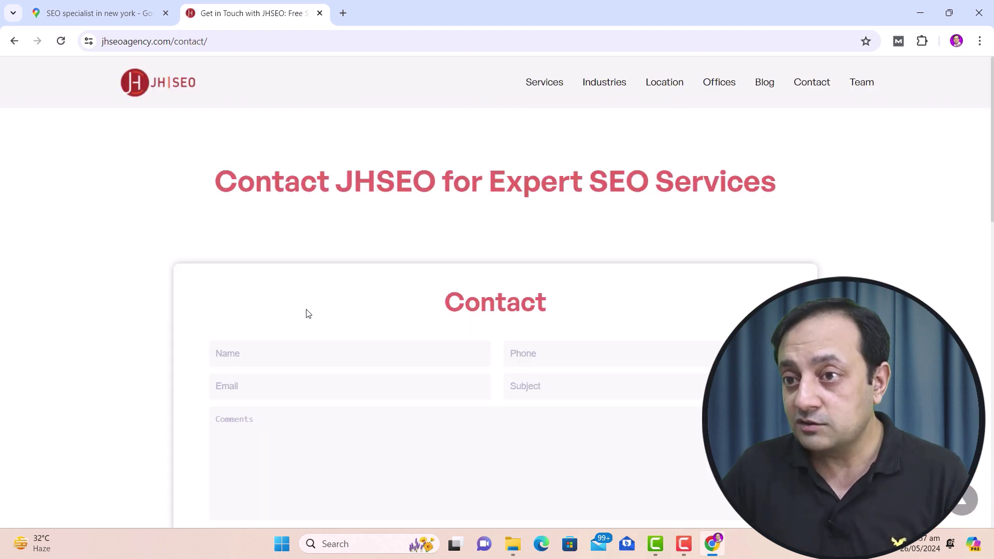
pyautogui.scroll(-3, 310, 315)
pyautogui.scroll(-1, 312, 309)
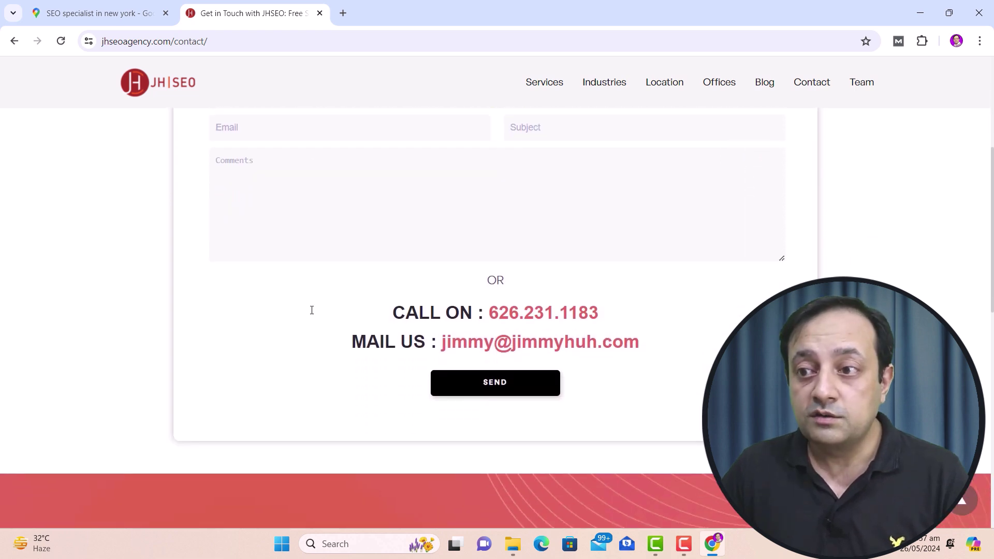
# Select JH SEO's MAIL US email address and bring up the blank spreadsheet
pyautogui.moveTo(442, 342); pyautogui.dragTo(649, 337)
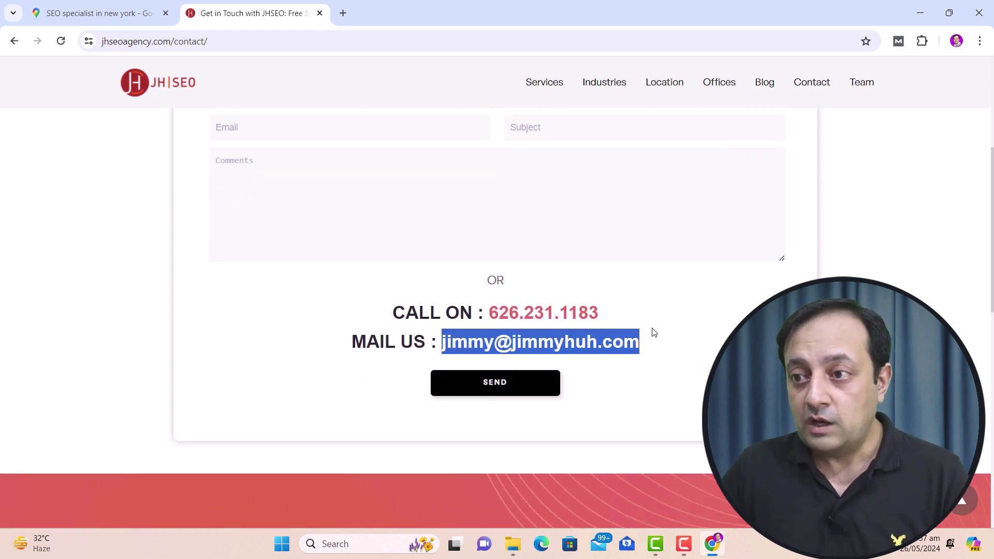
pyautogui.moveTo(484, 312); pyautogui.dragTo(613, 313)
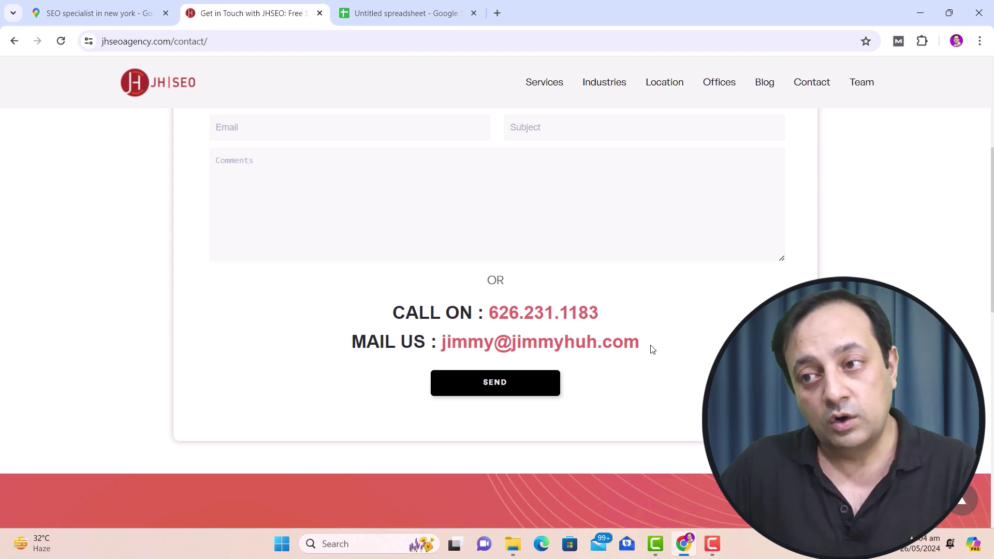
pyautogui.moveTo(647, 344); pyautogui.dragTo(439, 348)
pyautogui.hotkey('ctrl', 'c')
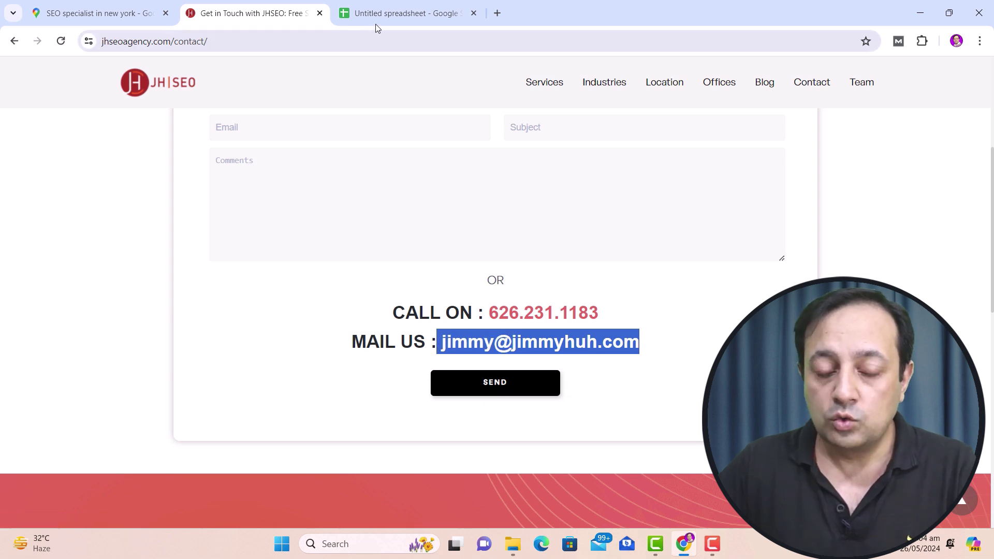
pyautogui.click(399, 13)
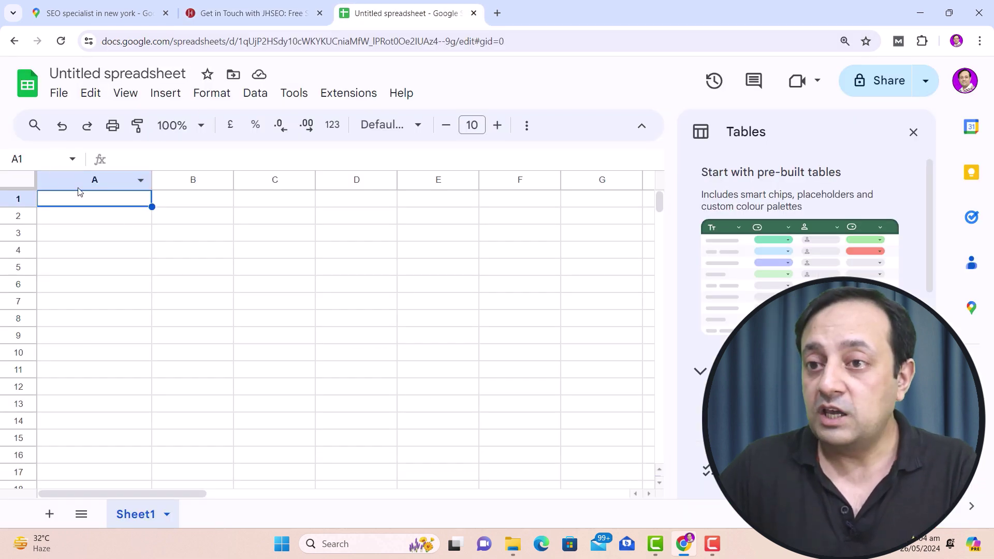
# Paste JH SEO's email into cell A1 and go back to the Maps results
pyautogui.hotkey('ctrl', 'v')
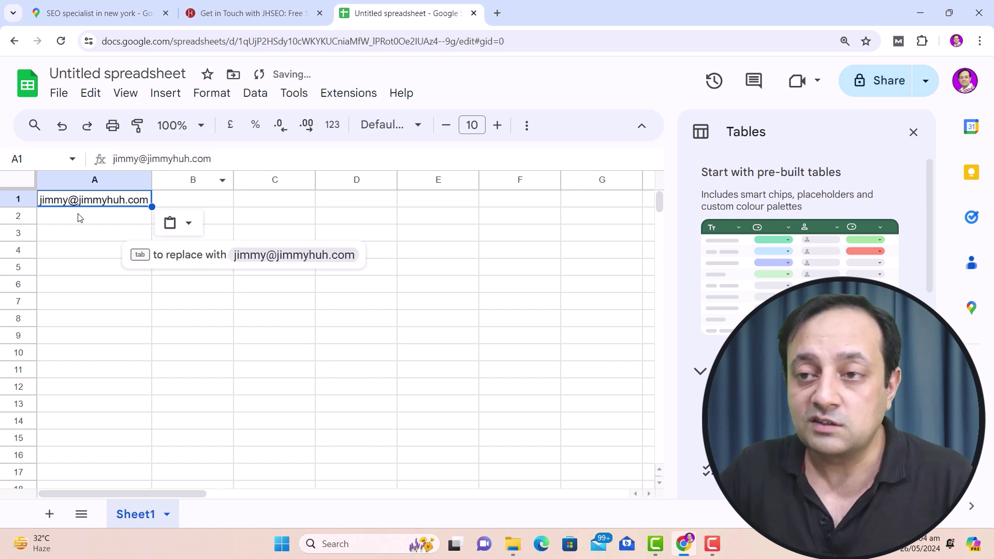
pyautogui.click(100, 19)
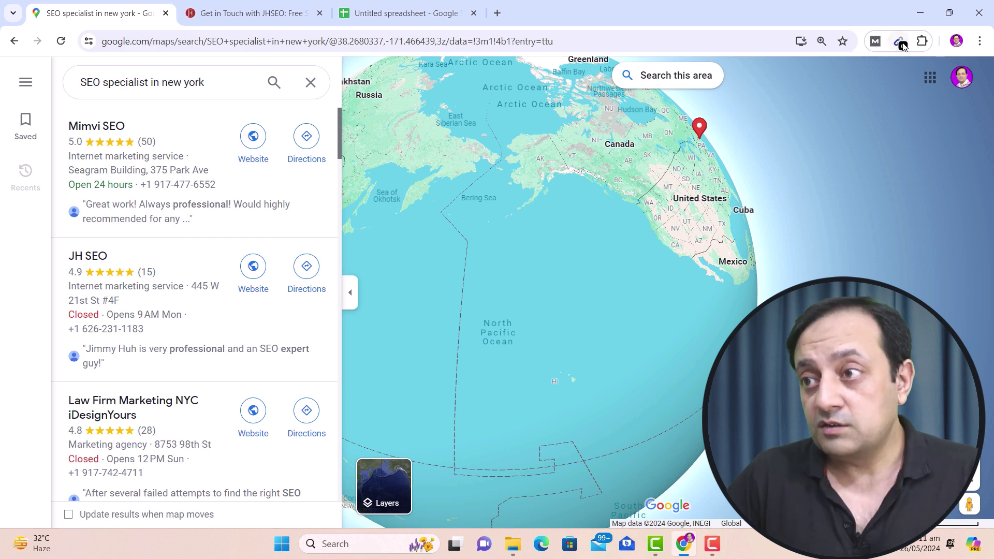
# Open Mimvi SEO's website and select the single email the extractor finds
pyautogui.click(900, 44)
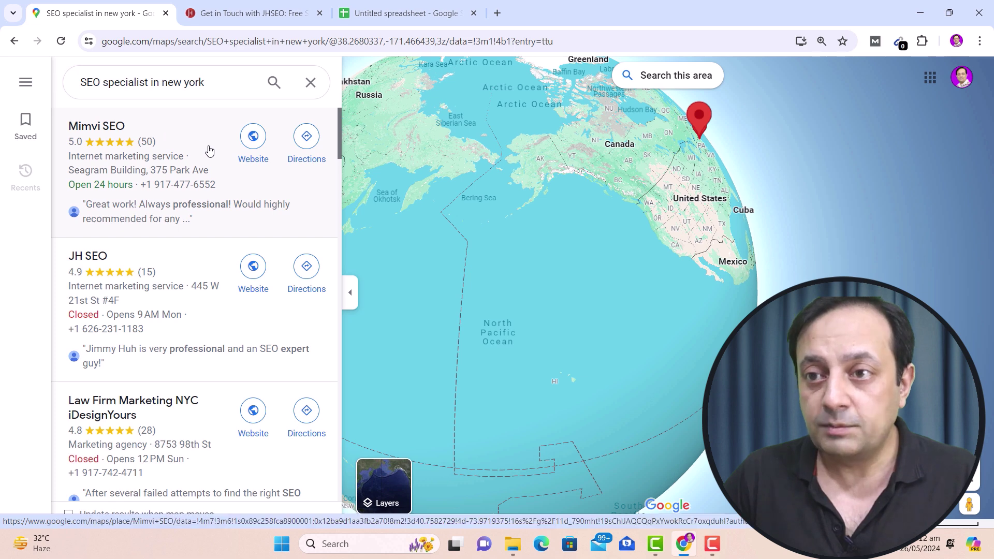
pyautogui.click(254, 139)
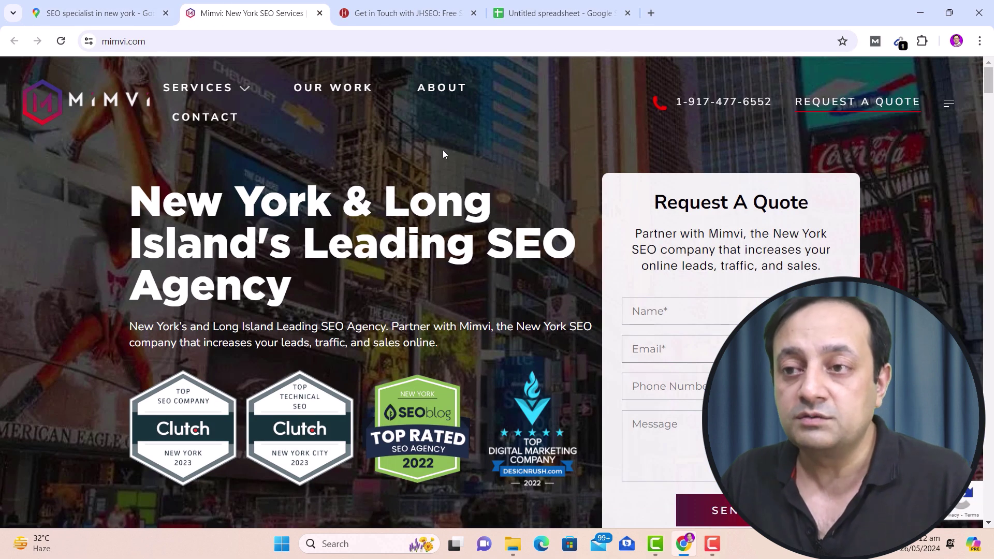
pyautogui.click(898, 43)
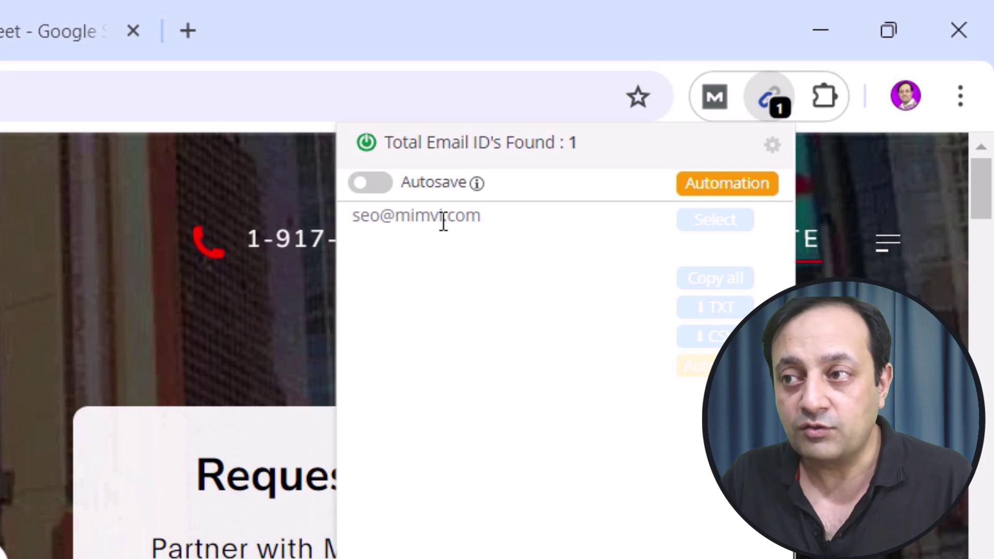
pyautogui.moveTo(460, 215); pyautogui.dragTo(343, 217)
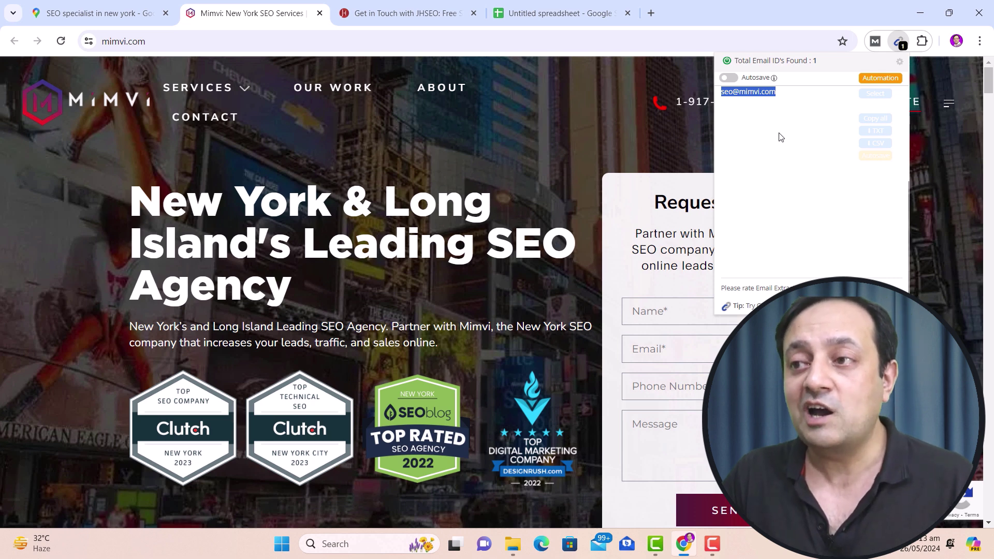
# Reload JH SEO's contact page to extract its email, then scan the Maps results (0 found)
pyautogui.click(413, 13)
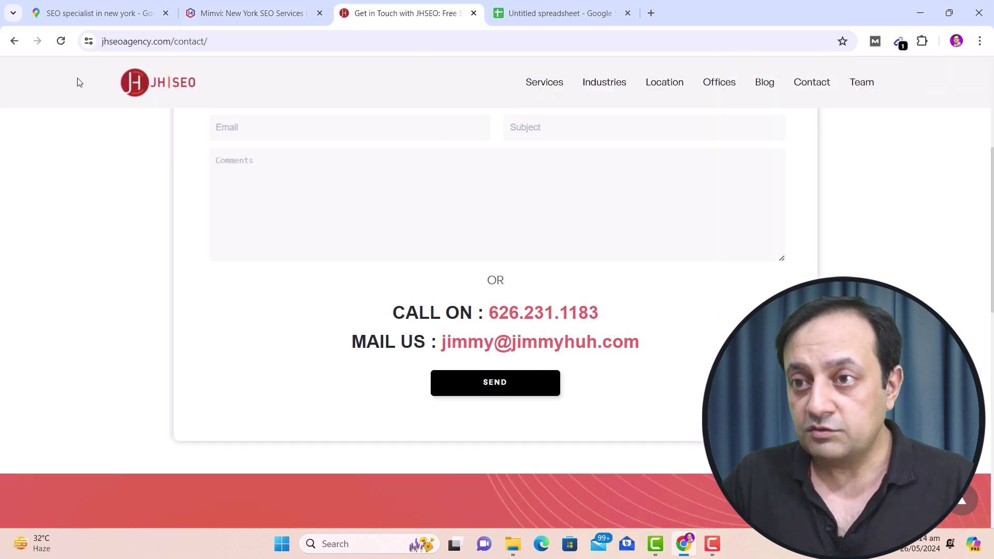
pyautogui.click(61, 41)
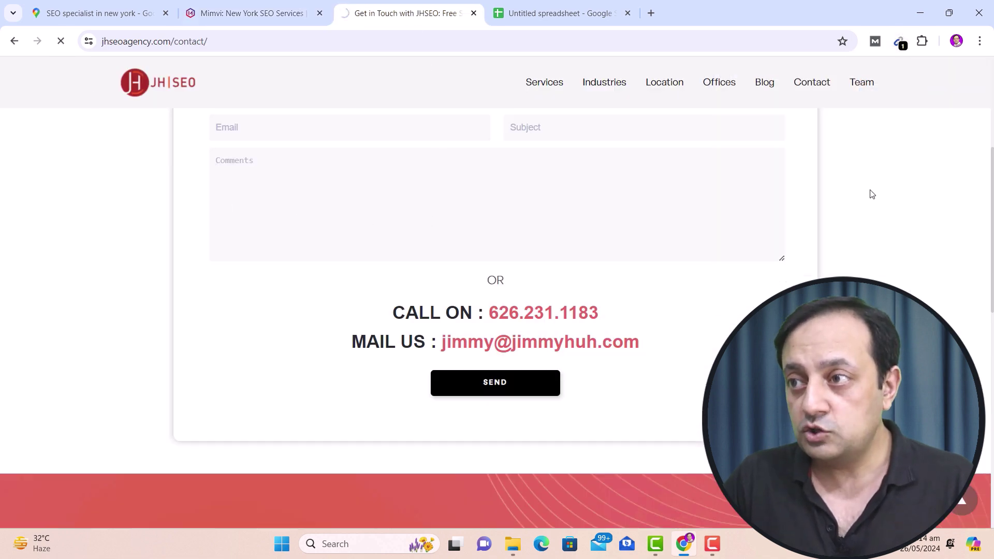
pyautogui.click(900, 41)
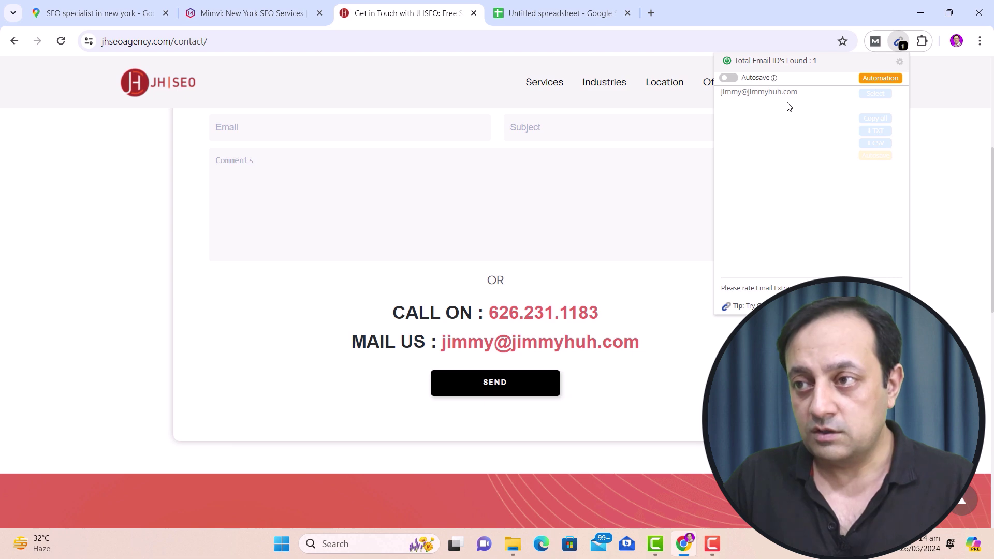
pyautogui.moveTo(808, 94); pyautogui.dragTo(719, 94)
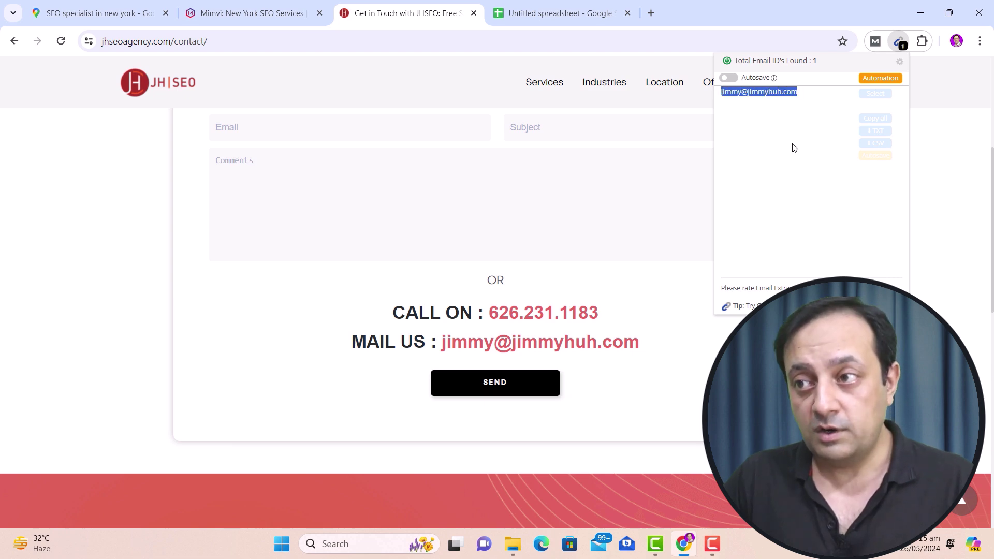
pyautogui.click(98, 13)
pyautogui.click(903, 43)
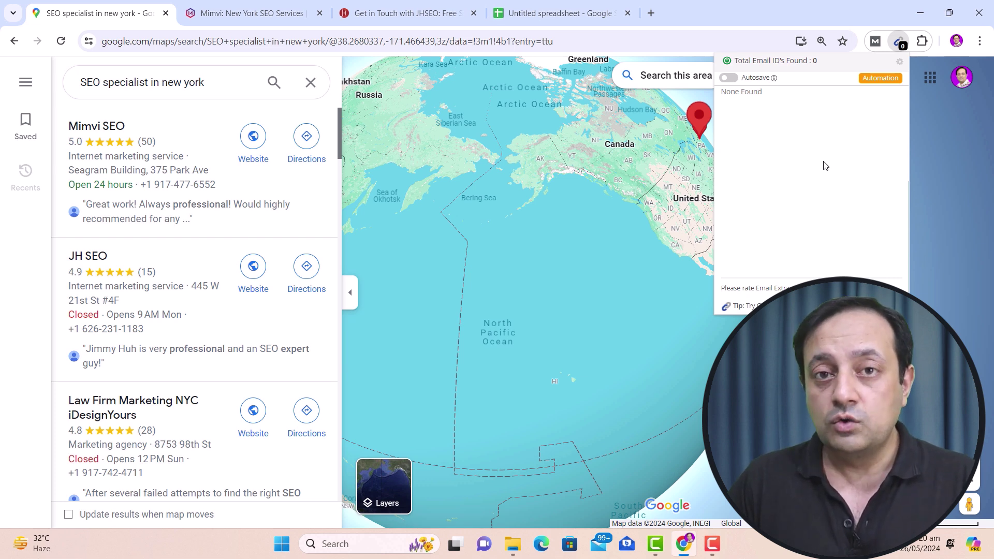
# Close the empty email extractor results
pyautogui.press('Escape')
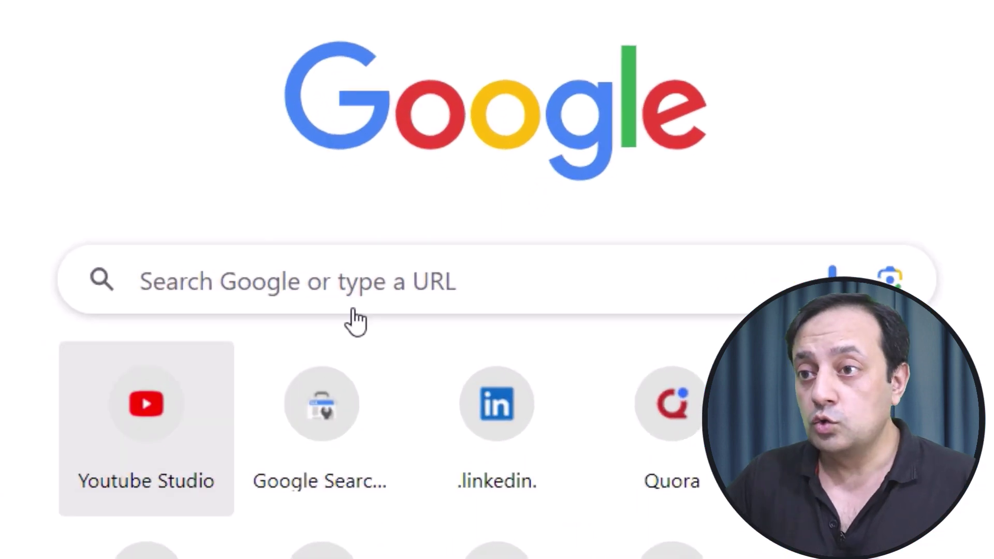
# Paste the site:facebook.com "digital marketing" "new york" "gmail.com" query and highlight its site:facebook.com part
pyautogui.click(262, 249)
pyautogui.write('site:facebook.com "digital marketing" "new york" "gmail.com"')
pyautogui.moveTo(228, 289); pyautogui.dragTo(136, 282)
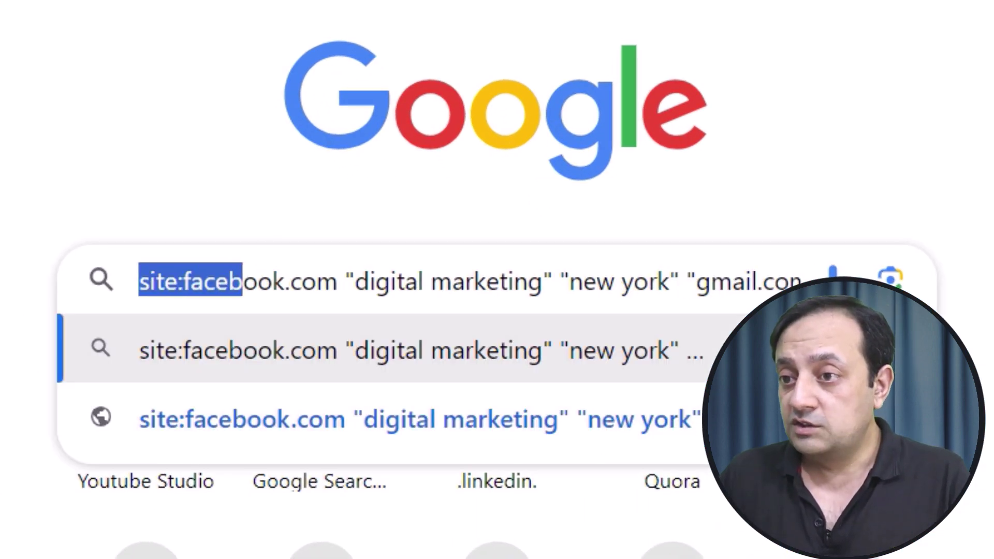
pyautogui.click(257, 311)
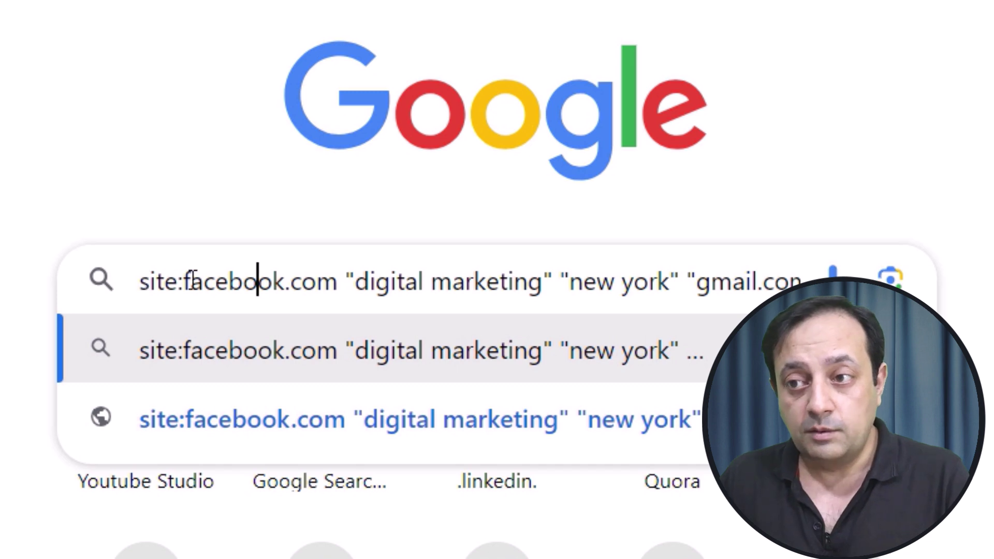
pyautogui.click(141, 282)
pyautogui.moveTo(141, 283); pyautogui.dragTo(336, 286)
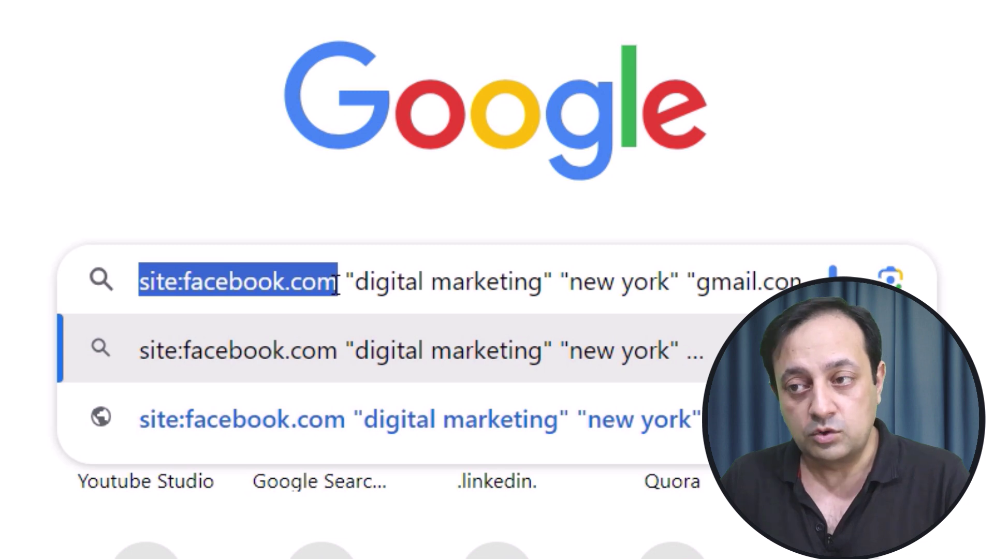
pyautogui.click(352, 282)
# Highlight the "digital marketing", "new york" and "gmail.com" terms, then run the search
pyautogui.moveTo(349, 278); pyautogui.dragTo(680, 287)
pyautogui.click(561, 282)
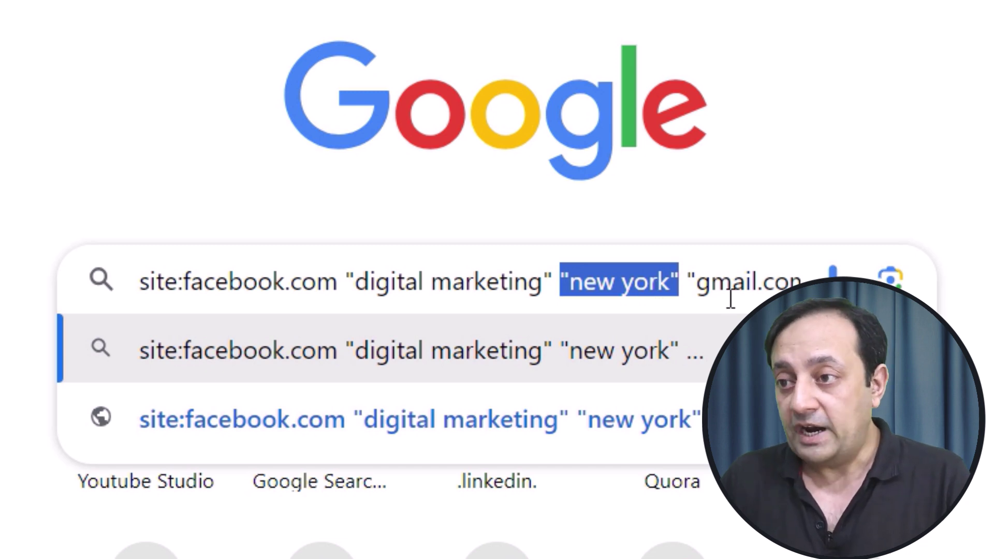
pyautogui.click(707, 282)
pyautogui.moveTo(692, 282); pyautogui.dragTo(807, 282)
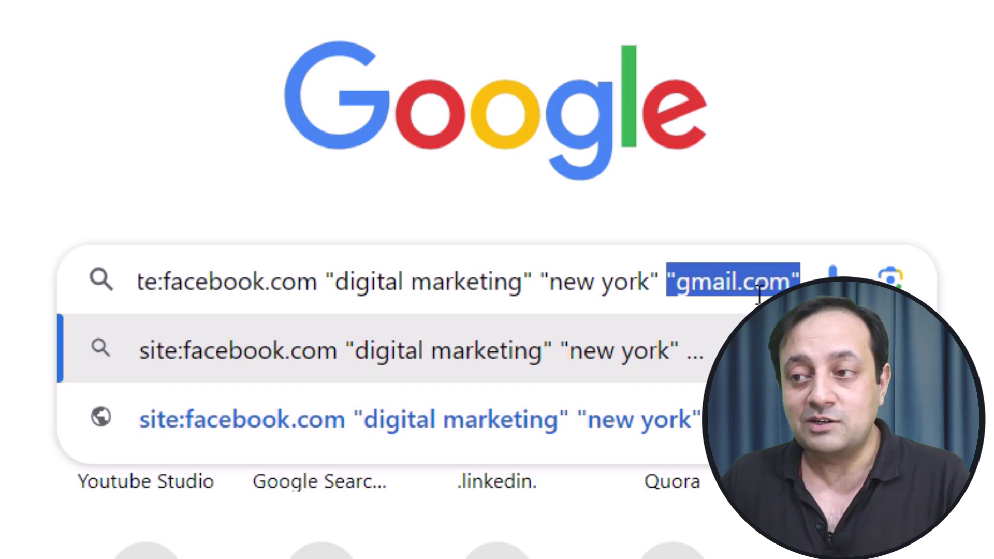
pyautogui.press('Escape')
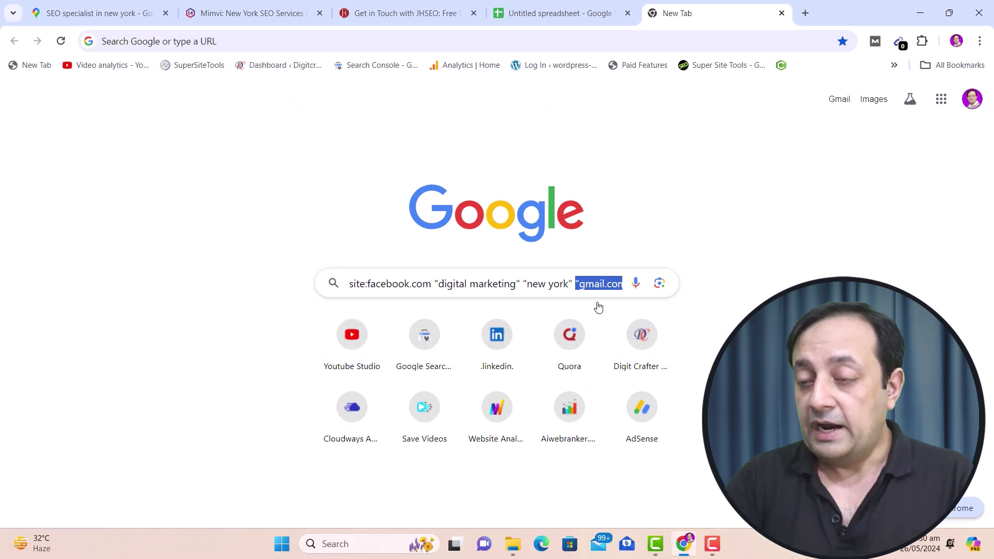
pyautogui.press('Return')
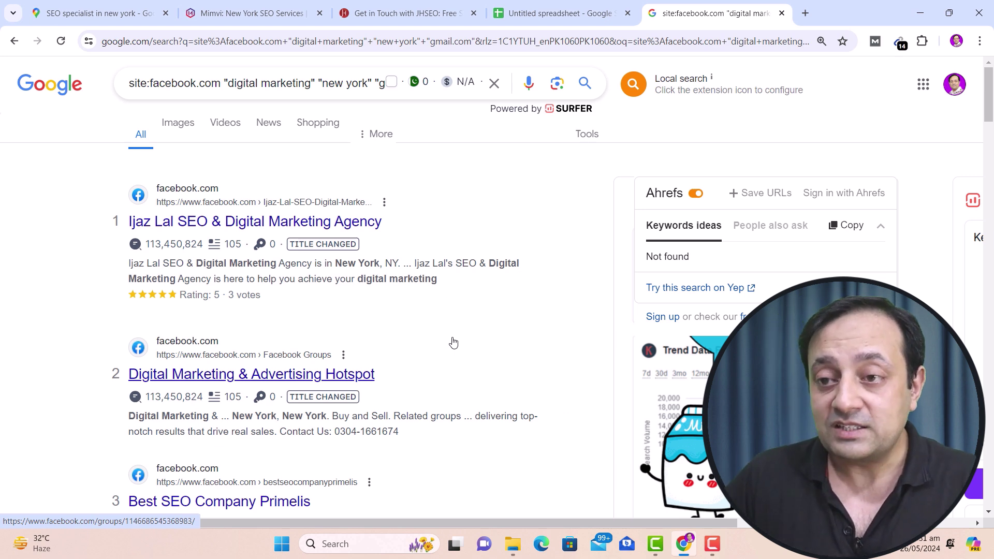
pyautogui.moveTo(197, 263); pyautogui.dragTo(287, 267)
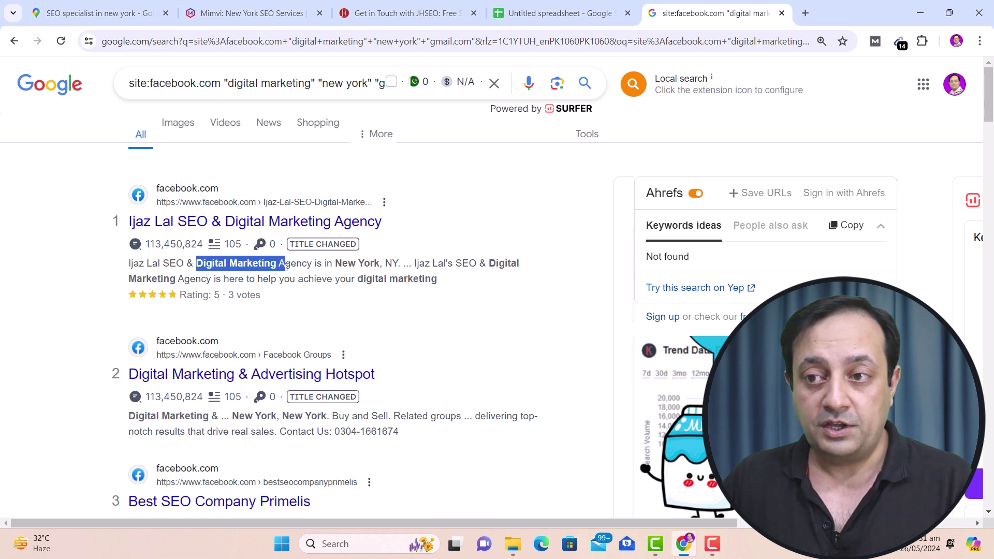
pyautogui.scroll(-3, 287, 266)
pyautogui.moveTo(128, 223); pyautogui.dragTo(212, 222)
pyautogui.scroll(-2, 289, 271)
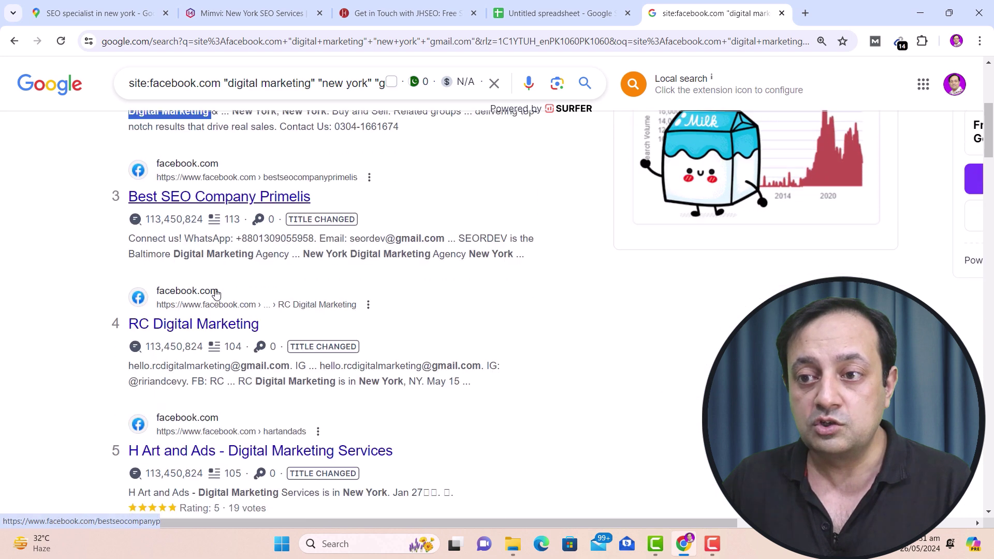
pyautogui.scroll(5, 293, 267)
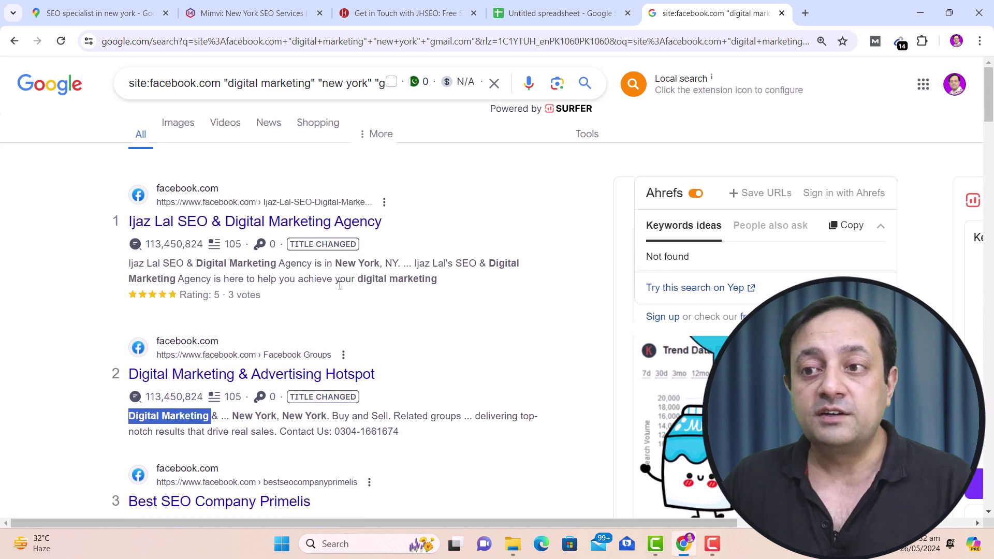
pyautogui.click(556, 327)
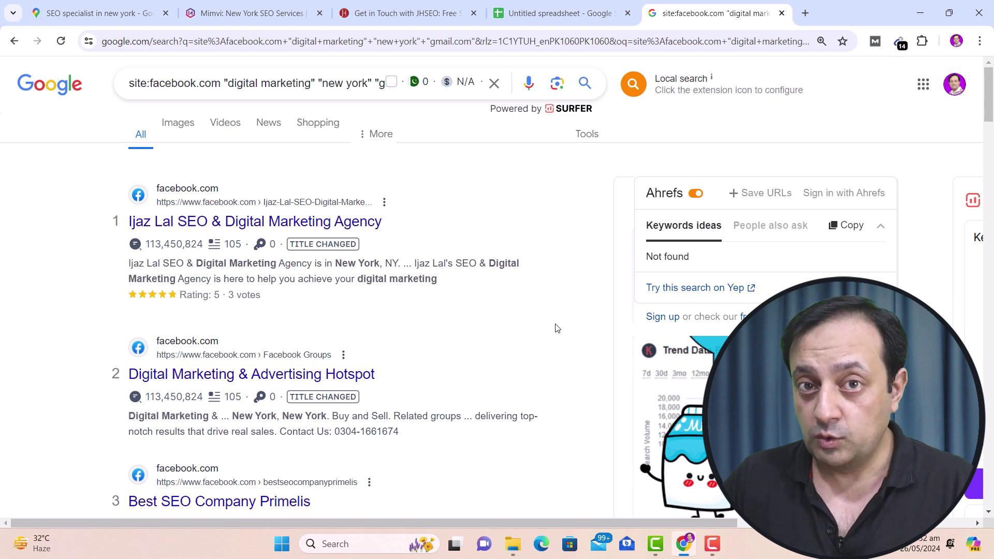
pyautogui.scroll(-3, 464, 339)
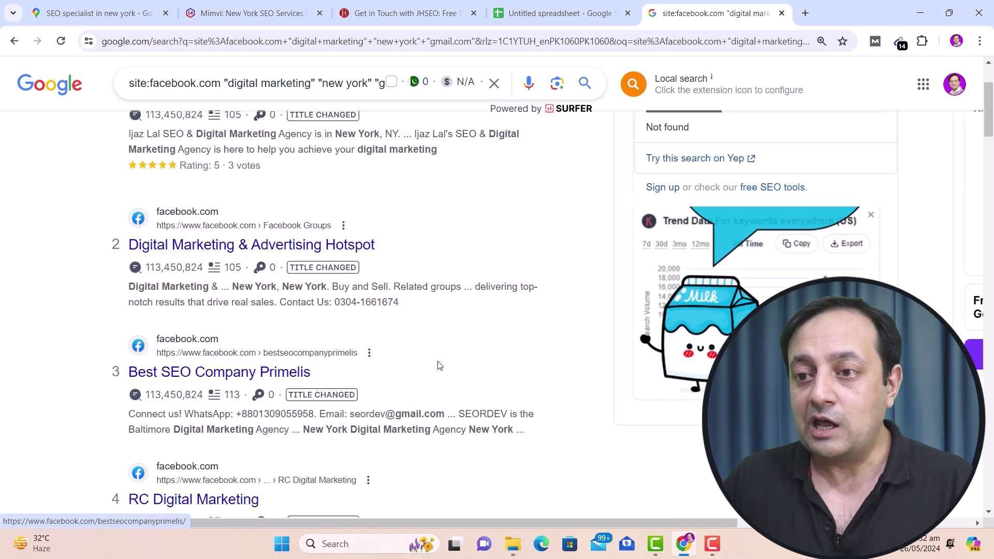
pyautogui.scroll(-1, 440, 366)
pyautogui.moveTo(350, 349); pyautogui.dragTo(442, 346)
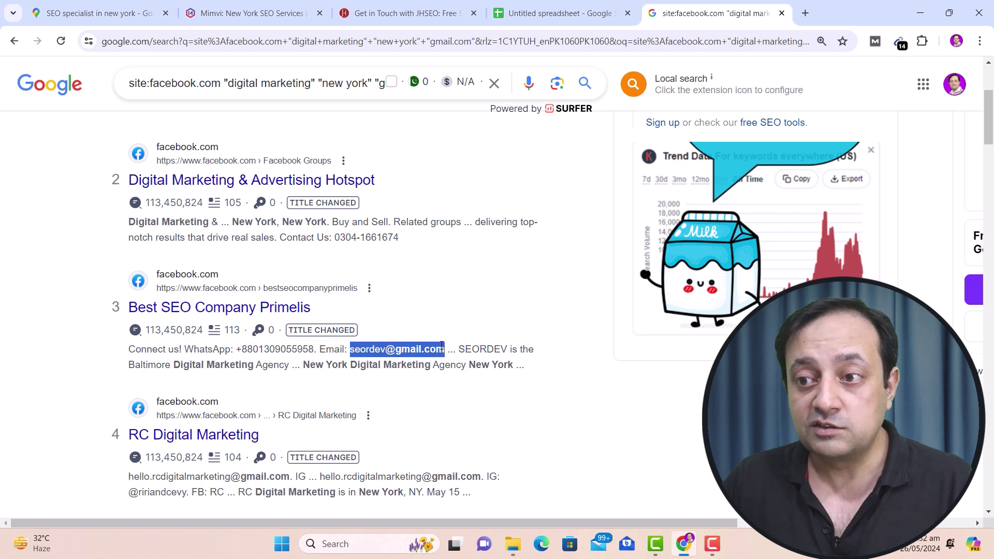
pyautogui.scroll(-2, 441, 346)
pyautogui.moveTo(319, 347); pyautogui.dragTo(487, 345)
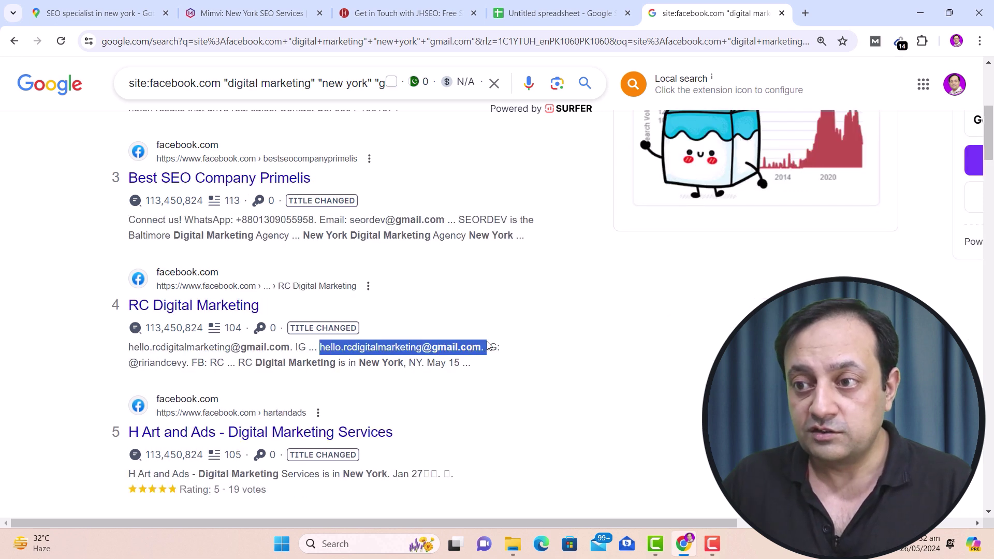
pyautogui.click(484, 328)
pyautogui.scroll(-4, 548, 334)
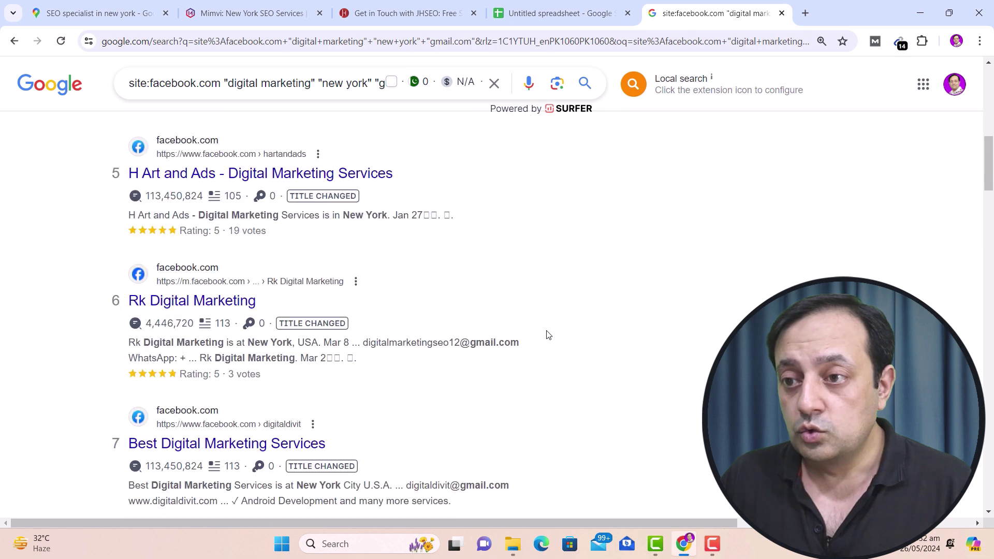
pyautogui.scroll(-12, 548, 335)
pyautogui.scroll(-15, 547, 334)
pyautogui.scroll(-6, 547, 333)
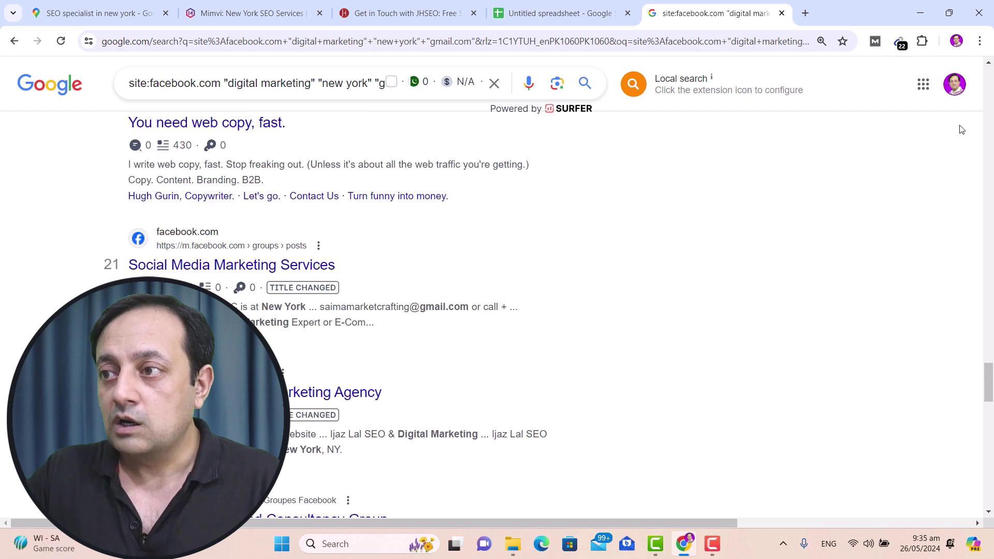
pyautogui.click(955, 84)
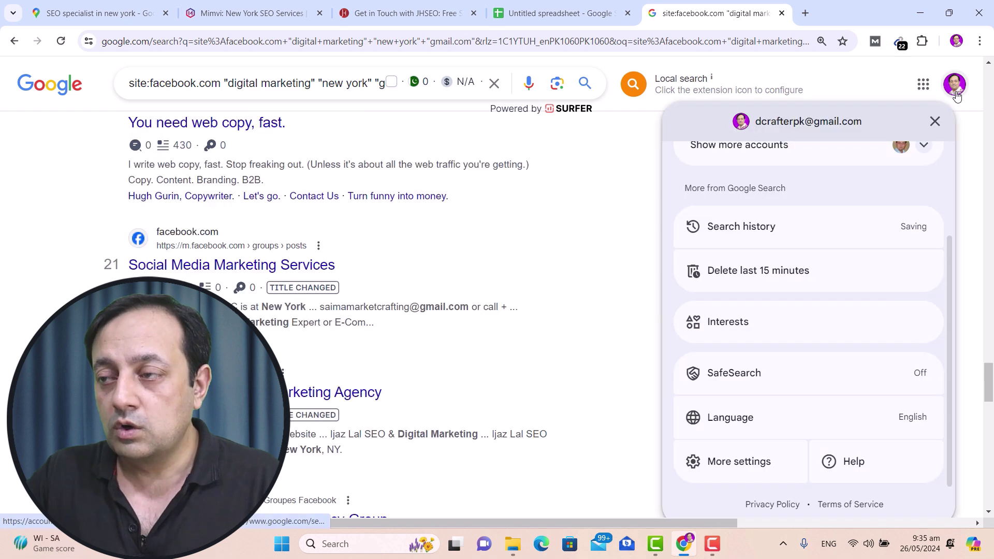
pyautogui.click(738, 461)
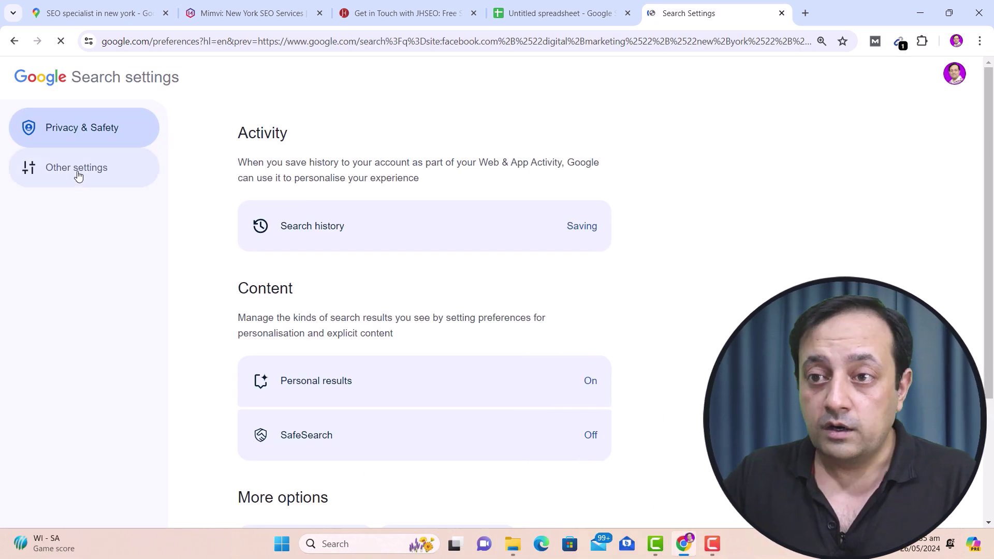
pyautogui.click(77, 171)
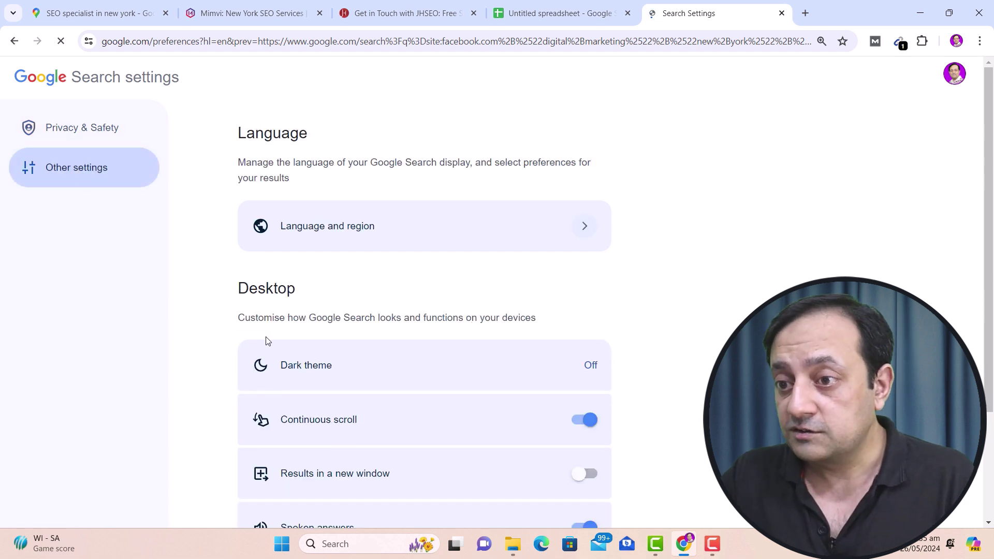
pyautogui.moveTo(280, 421); pyautogui.dragTo(372, 423)
pyautogui.click(585, 421)
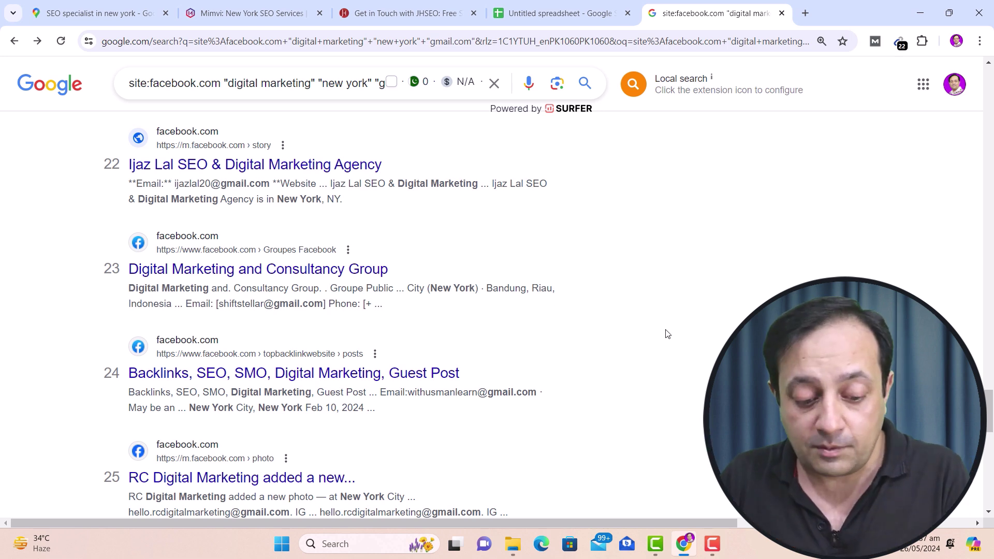
# Select all the Facebook results text and open aiwebranker.com at its Free Email Marketing Tools
pyautogui.hotkey('ctrl', 'a')
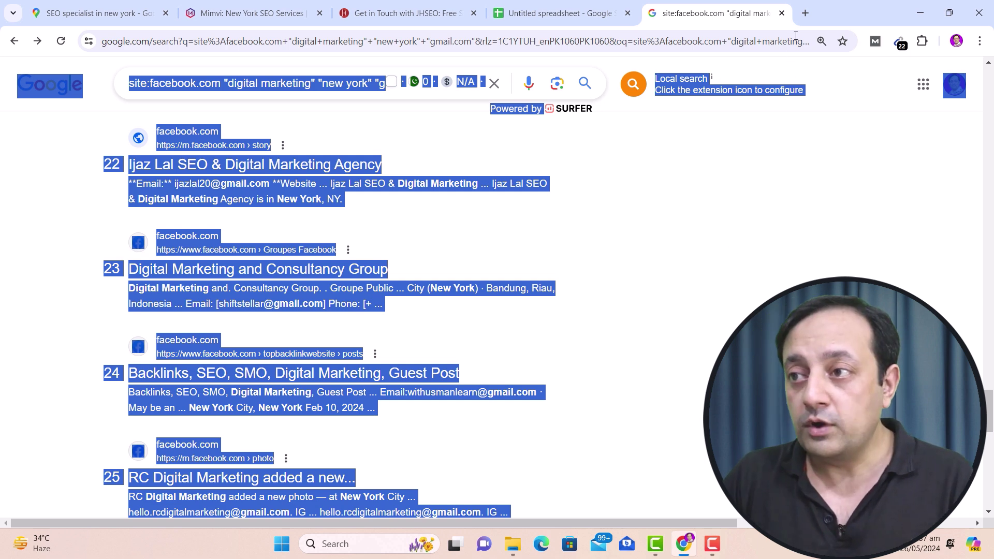
pyautogui.click(808, 13)
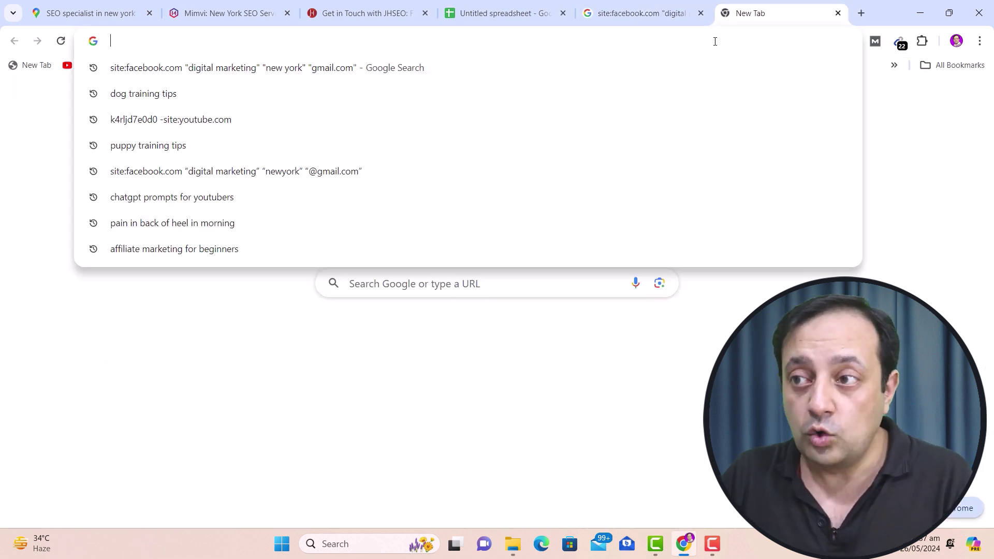
pyautogui.write('aiw')
pyautogui.press('Return')
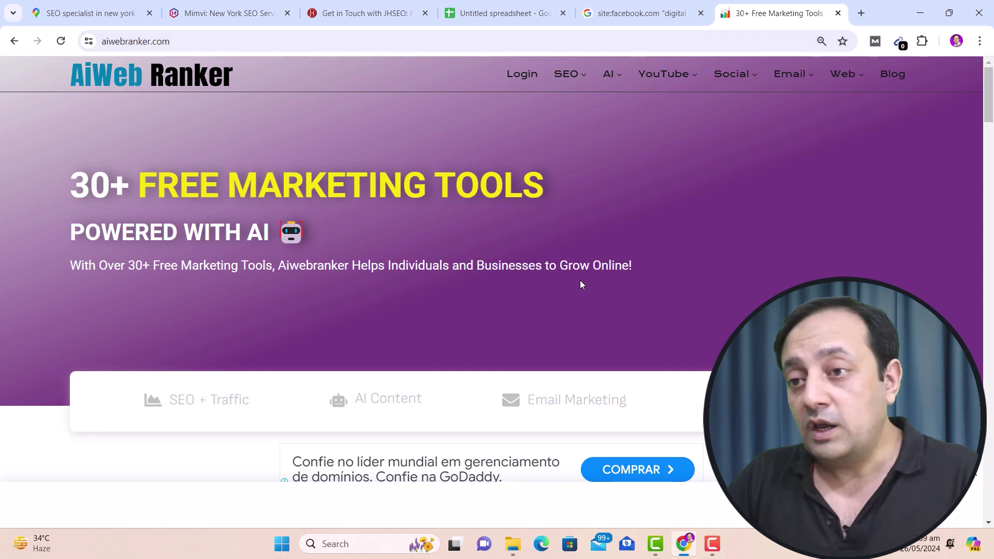
pyautogui.scroll(-15, 581, 281)
pyautogui.scroll(-20, 581, 298)
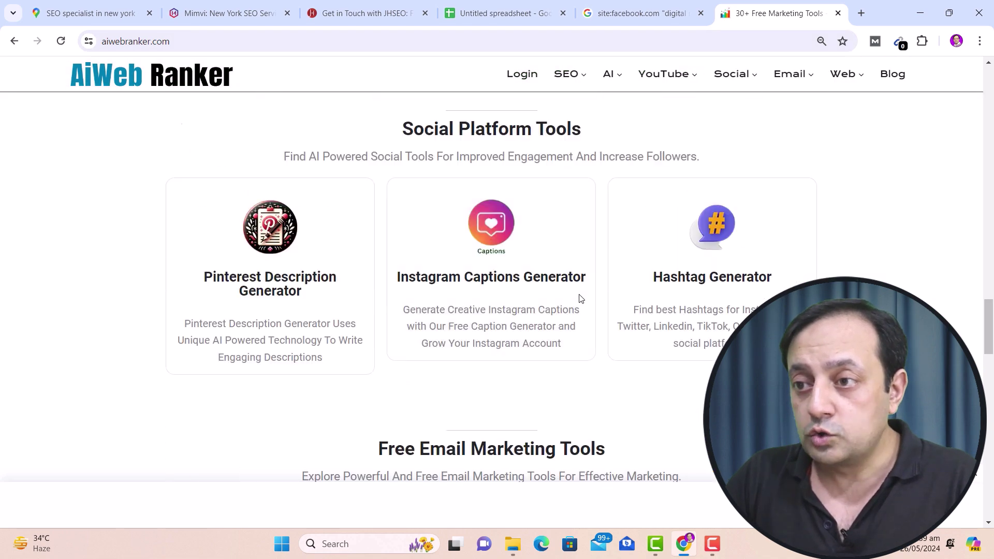
pyautogui.scroll(-1, 621, 248)
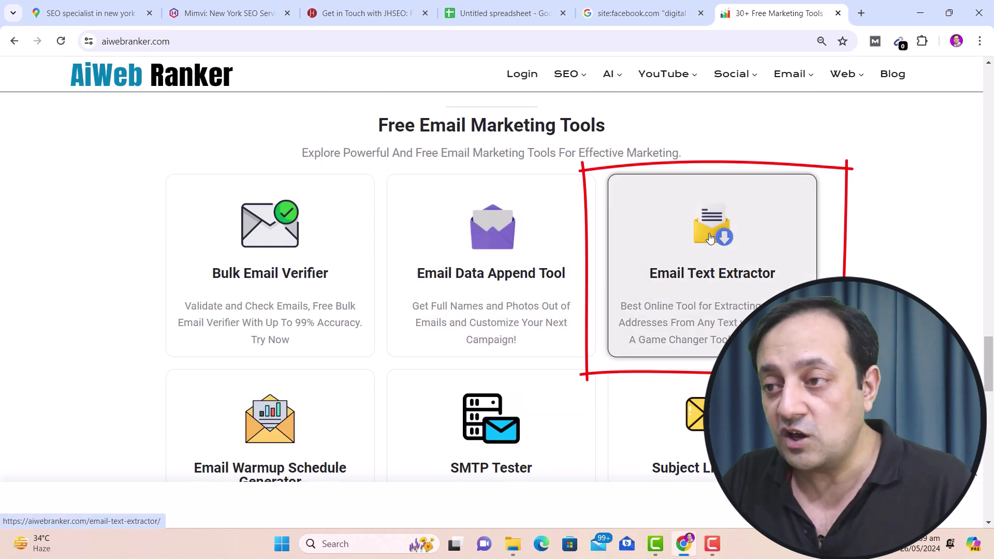
# Paste the copied results into AiWebRanker's Email Text Extractor and extract 21 unique emails
pyautogui.click(709, 238)
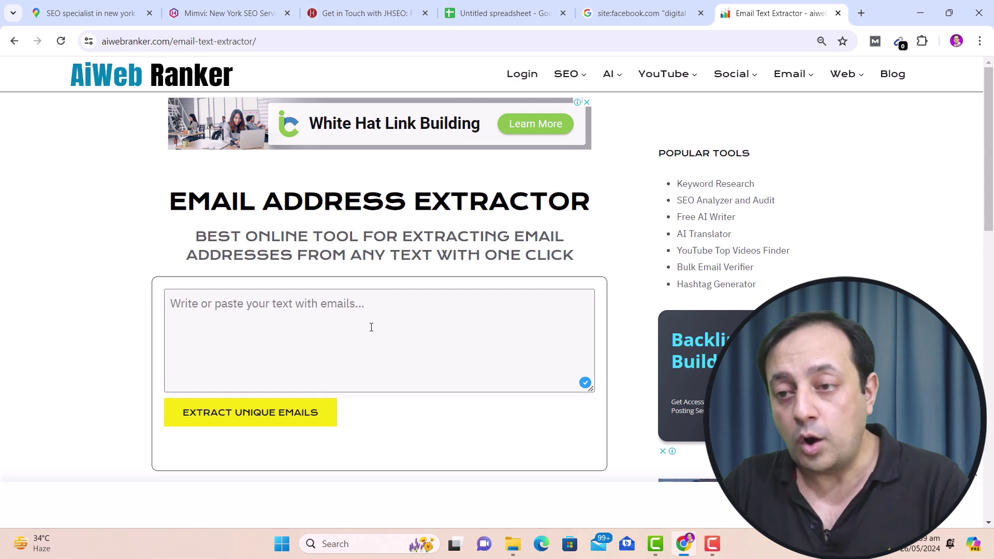
pyautogui.click(371, 327)
pyautogui.hotkey('ctrl', 'v')
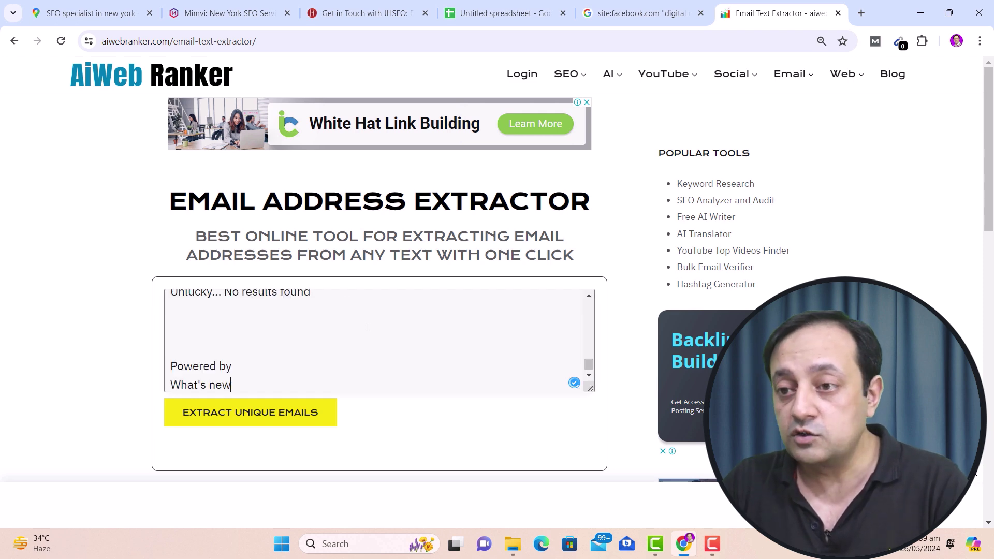
pyautogui.moveTo(589, 364); pyautogui.dragTo(589, 296)
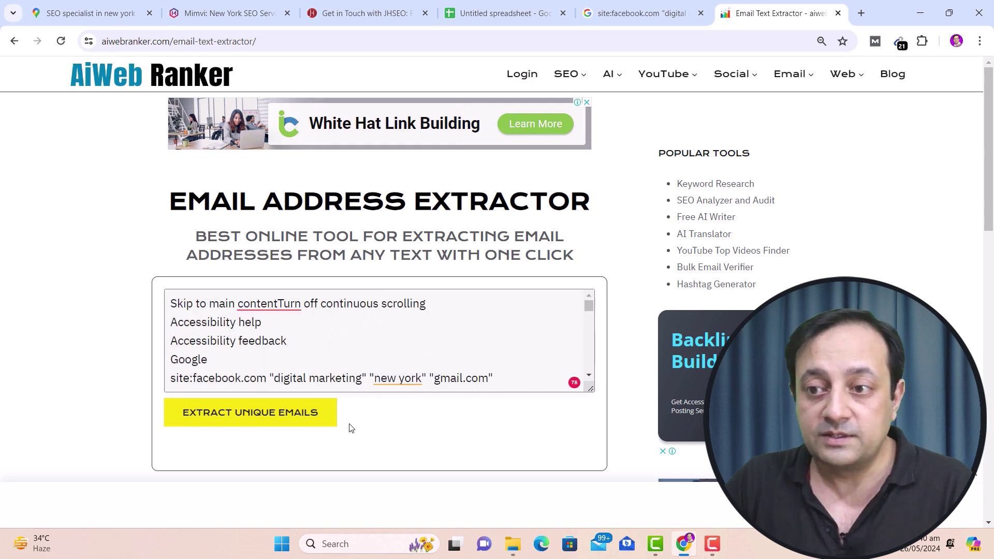
pyautogui.click(257, 415)
pyautogui.scroll(-3, 386, 413)
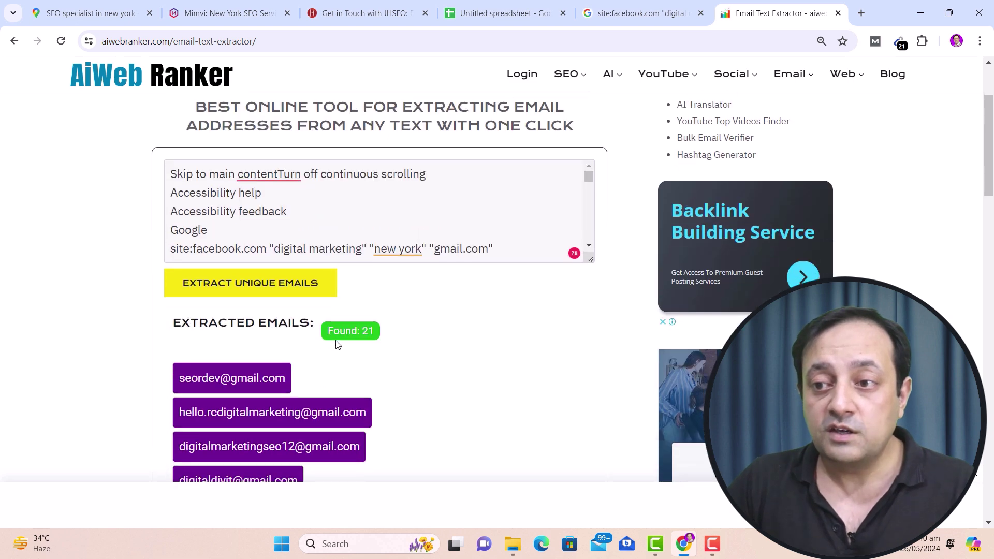
pyautogui.moveTo(329, 334); pyautogui.dragTo(379, 336)
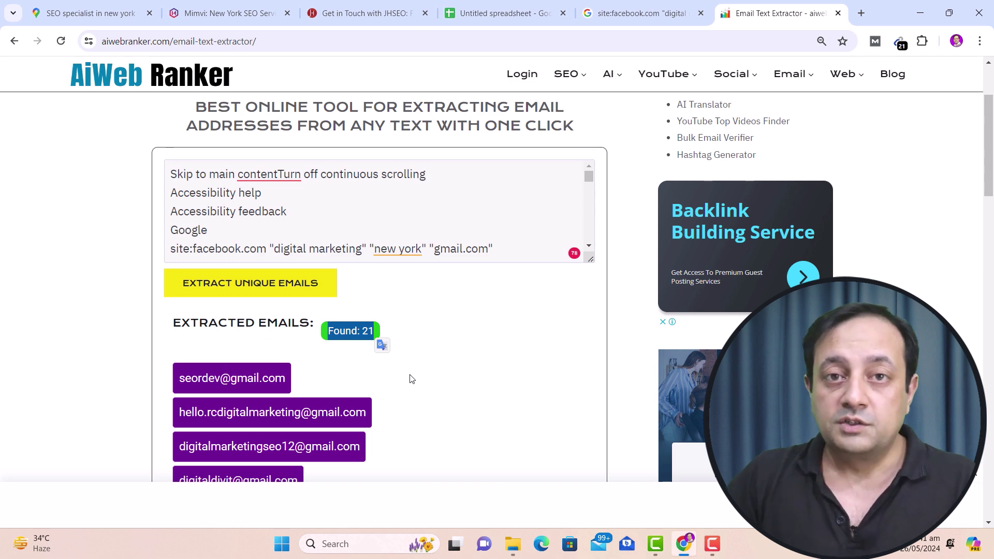
# Check the "new york" term in the Facebook query, then return to the extractor results
pyautogui.hotkey('ctrl', 'shift', 'Tab')
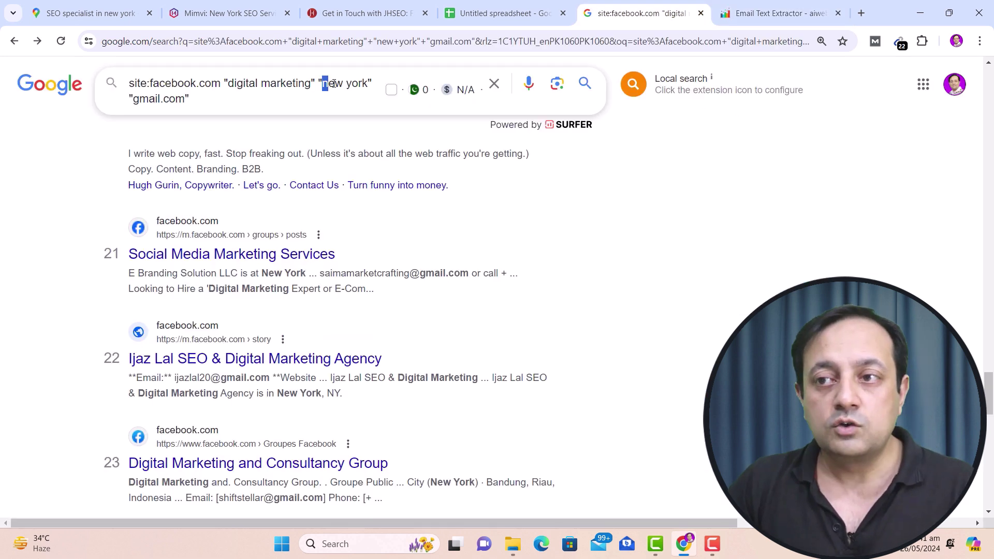
pyautogui.moveTo(332, 83); pyautogui.dragTo(368, 84)
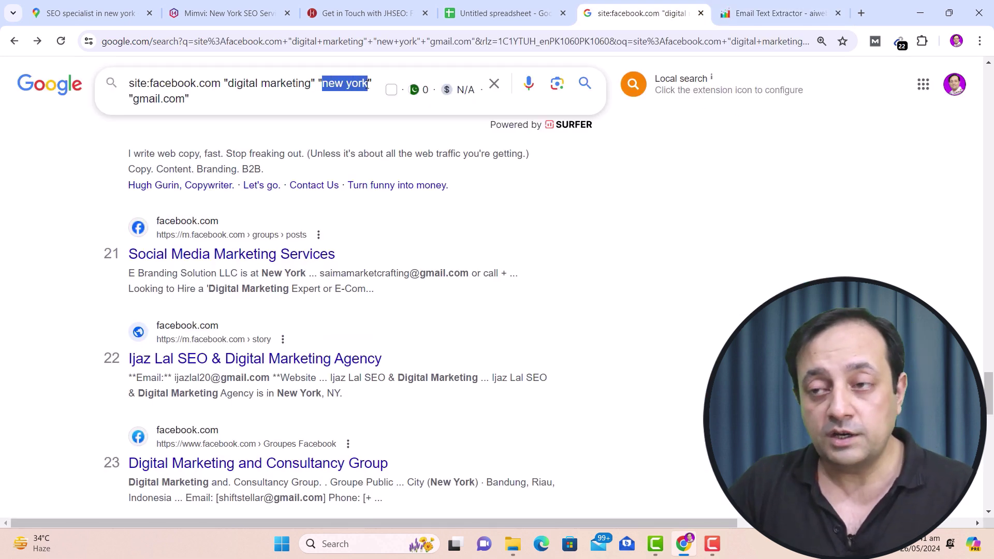
pyautogui.click(331, 86)
pyautogui.moveTo(325, 86); pyautogui.dragTo(364, 86)
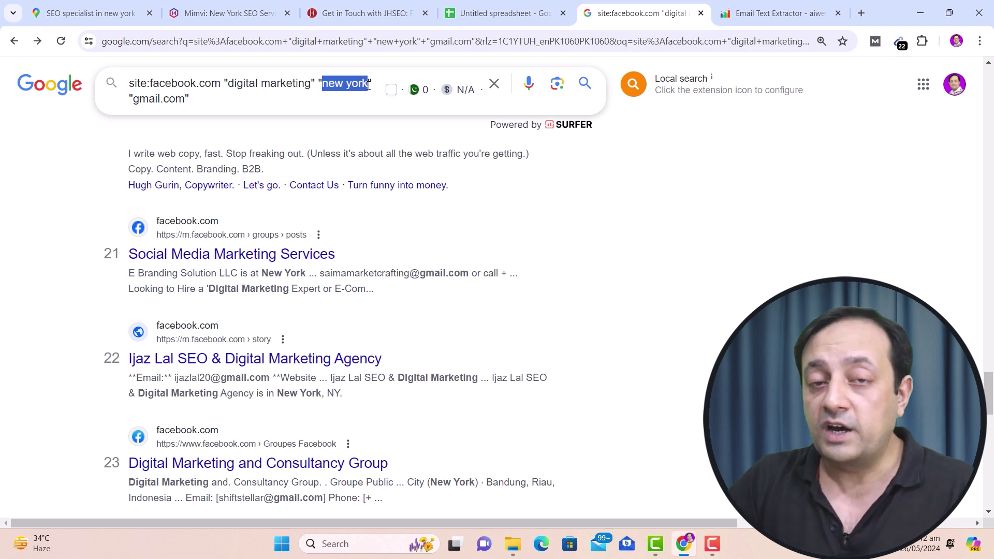
pyautogui.click(777, 13)
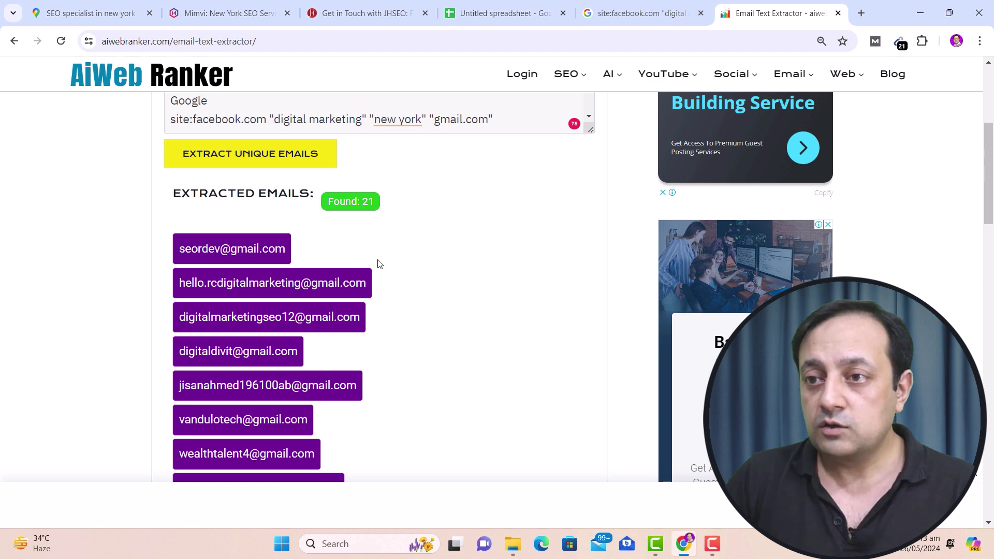
pyautogui.scroll(-9, 393, 295)
pyautogui.scroll(-5, 392, 293)
pyautogui.scroll(1, 321, 269)
# Copy the 21 extracted emails and paste them into the spreadsheet starting at A2
pyautogui.click(243, 259)
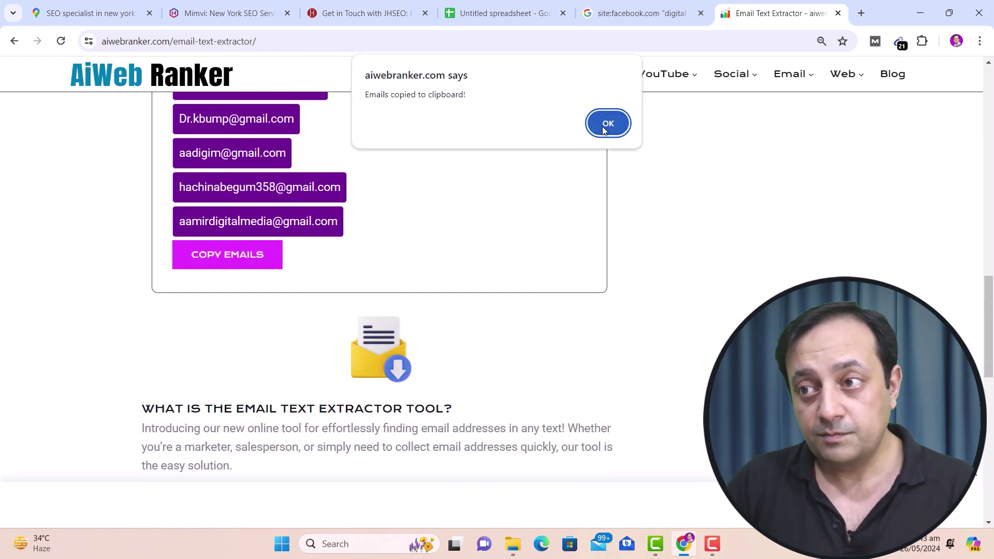
pyautogui.click(603, 125)
pyautogui.click(489, 13)
pyautogui.hotkey('ctrl', 'v')
pyautogui.click(69, 224)
pyautogui.hotkey('ctrl', 'v')
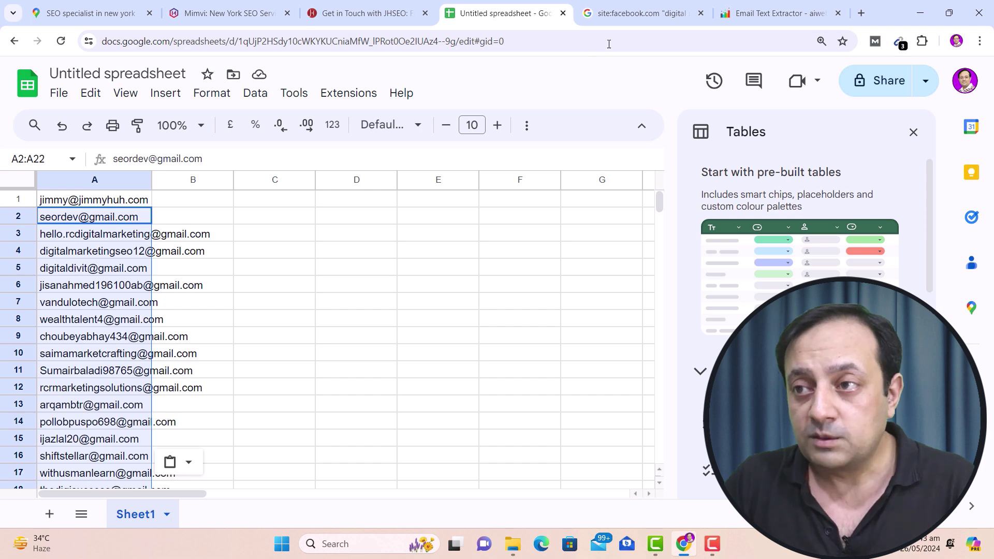
pyautogui.click(631, 14)
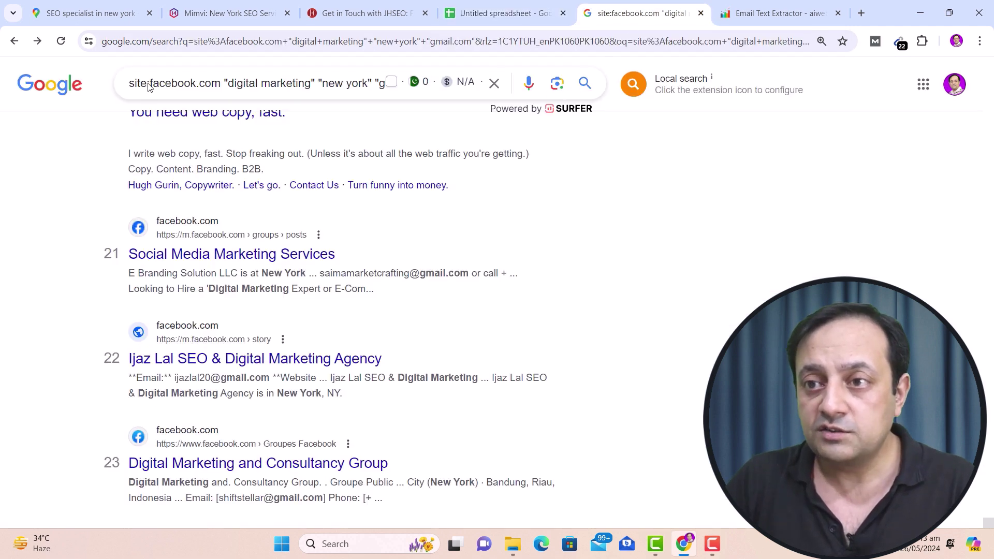
# Change the query's site from facebook.com to instagram.com and rerun the search
pyautogui.click(169, 81)
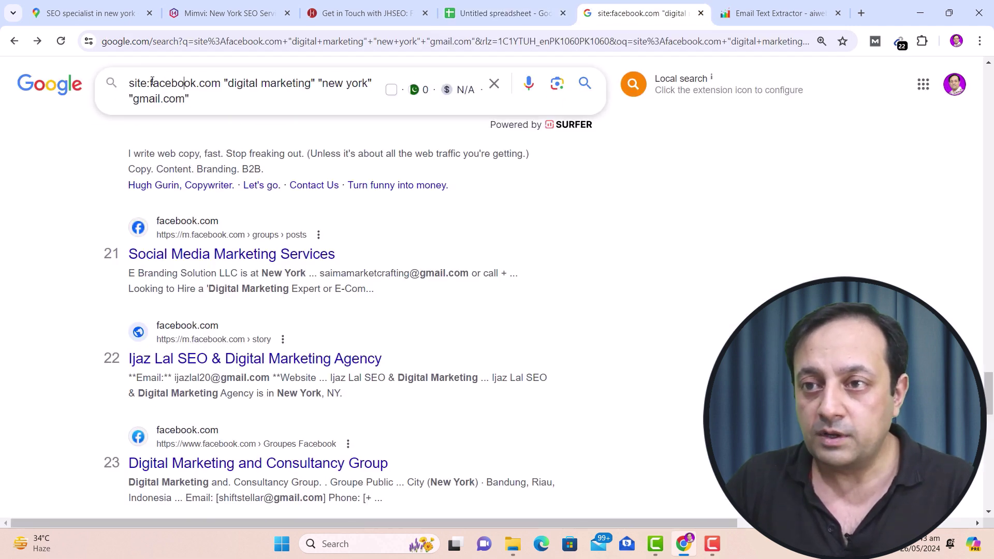
pyautogui.moveTo(169, 82); pyautogui.dragTo(194, 83)
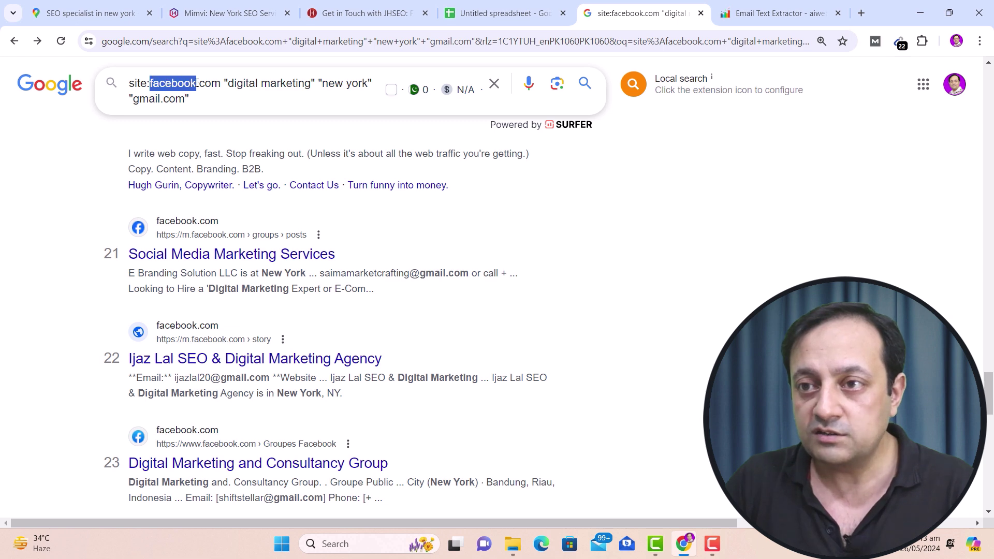
pyautogui.write('instagram')
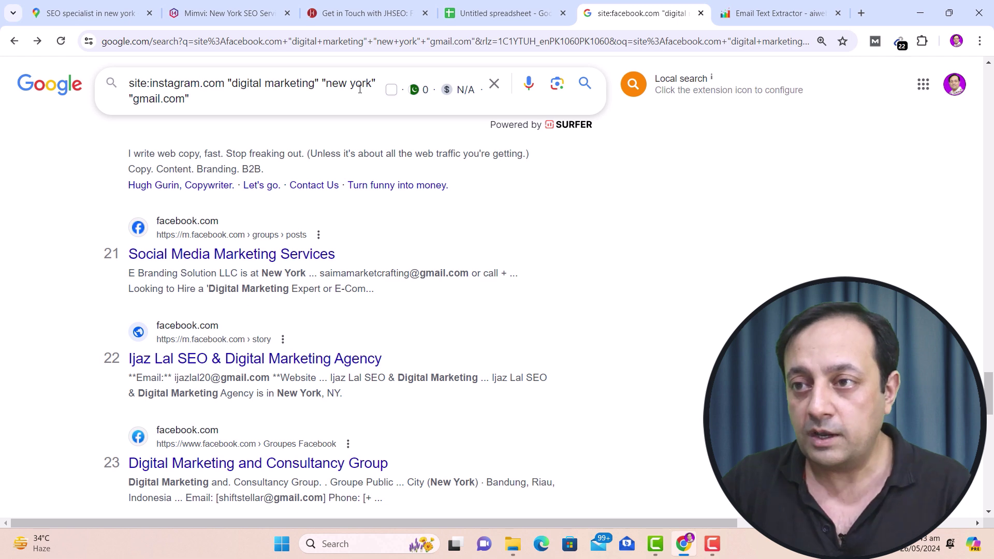
pyautogui.click(585, 83)
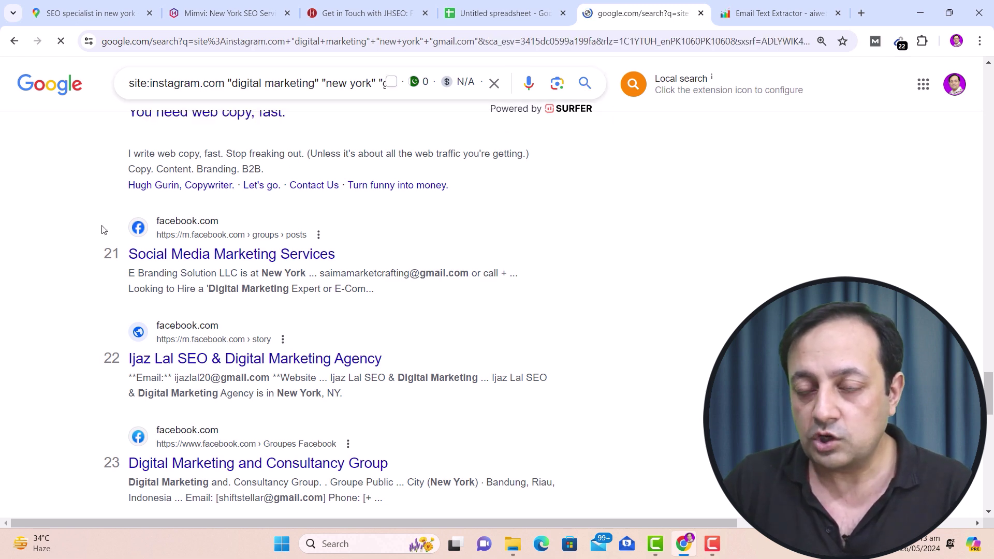
pyautogui.moveTo(324, 263); pyautogui.dragTo(404, 264)
pyautogui.click(455, 332)
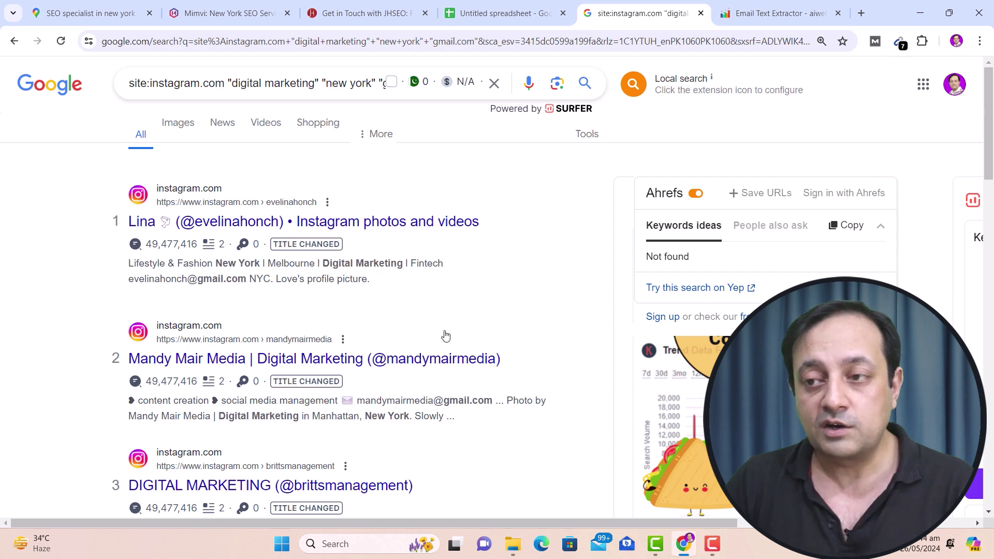
# Scroll the Instagram results and select the whole page for email extraction
pyautogui.scroll(-20, 141, 313)
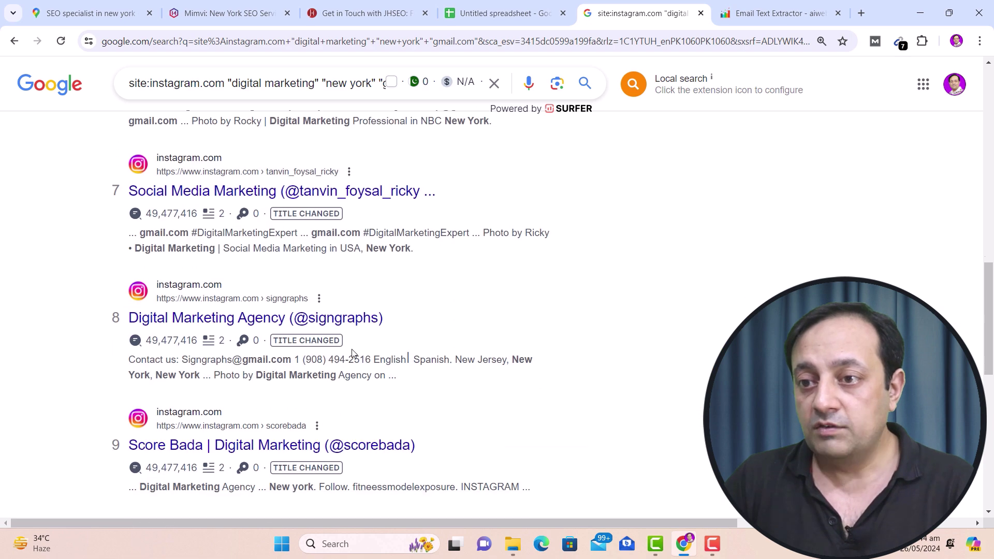
pyautogui.scroll(-10, 353, 355)
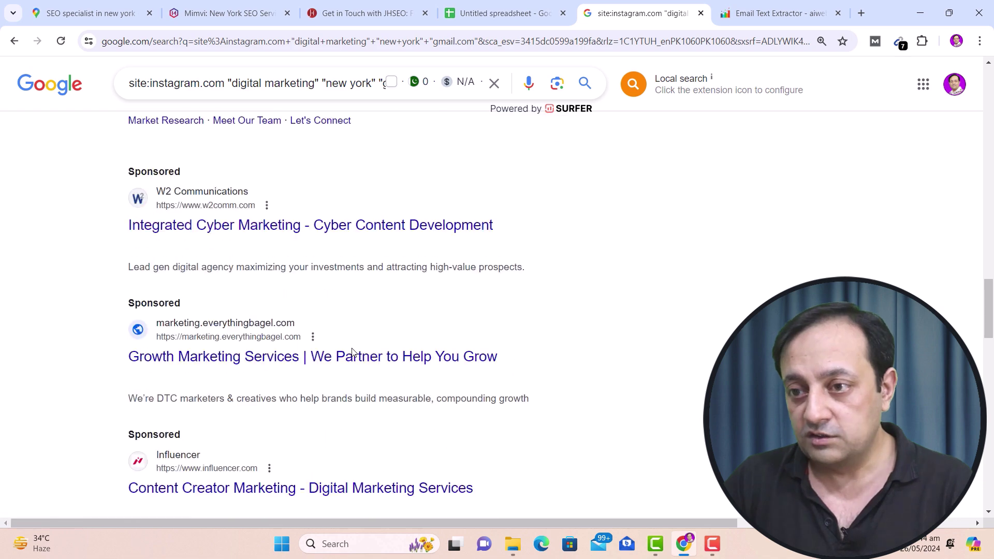
pyautogui.hotkey('ctrl', 'a')
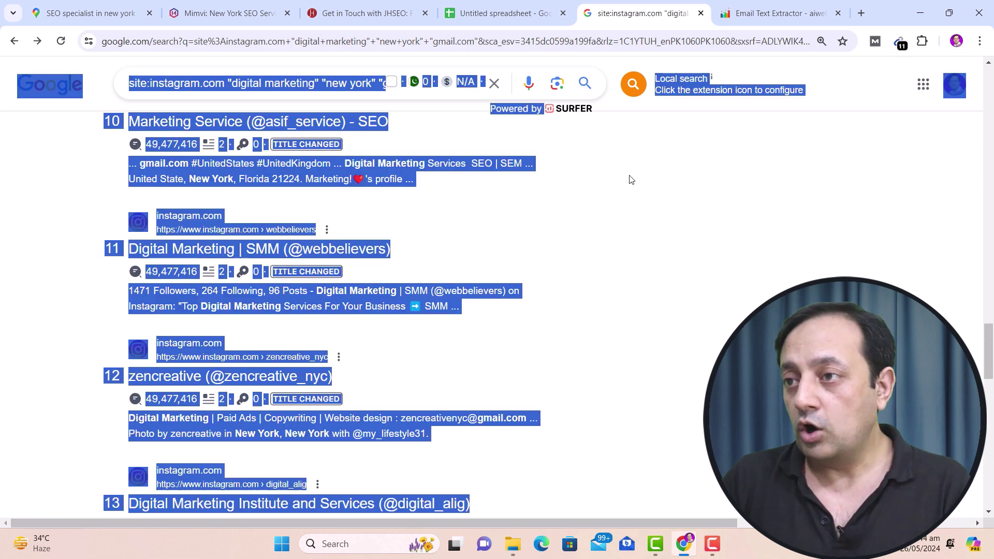
pyautogui.click(771, 13)
pyautogui.scroll(10, 430, 284)
# Replace the extractor's input with the Instagram results text, then extract and copy the 10 unique emails
pyautogui.click(356, 345)
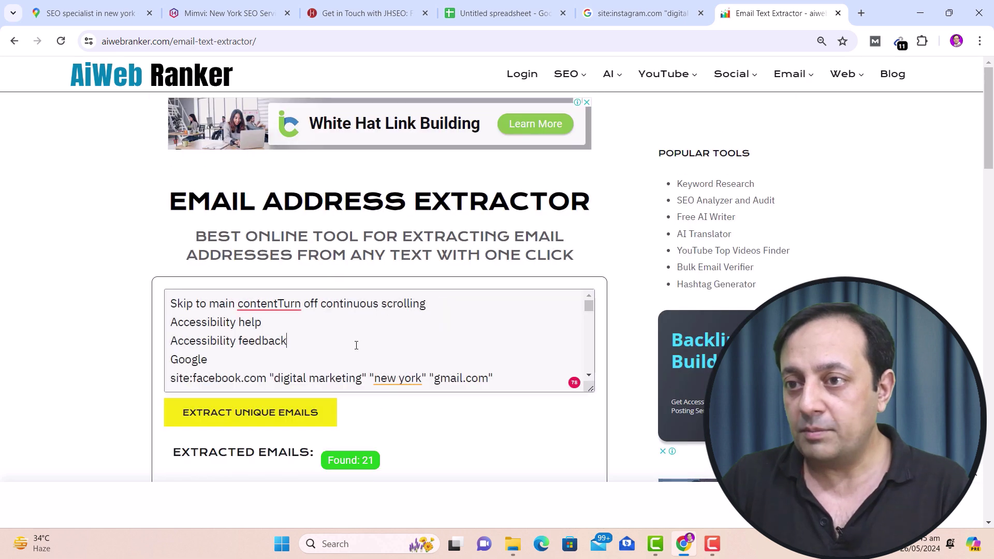
pyautogui.hotkey('ctrl', 'a')
pyautogui.press('BackSpace')
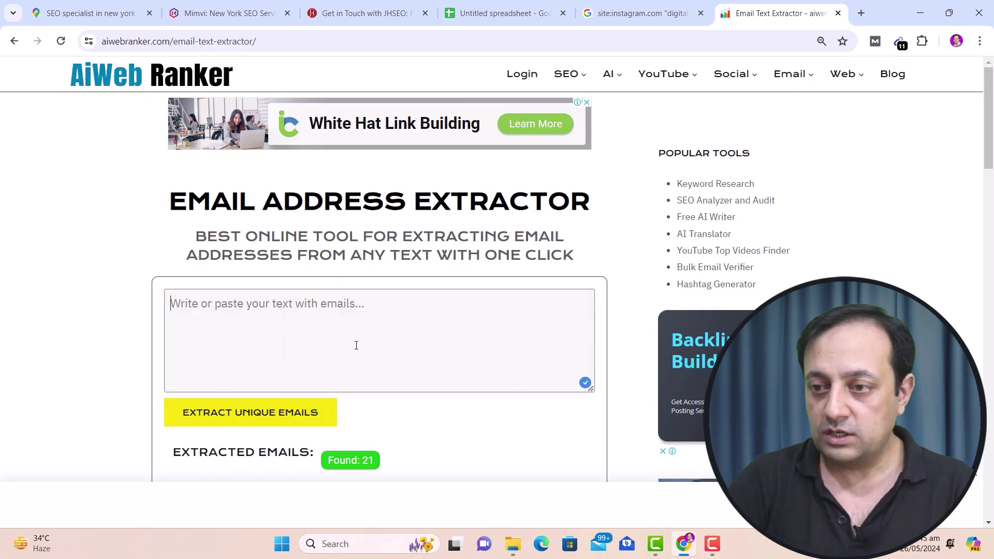
pyautogui.hotkey('ctrl', 'v')
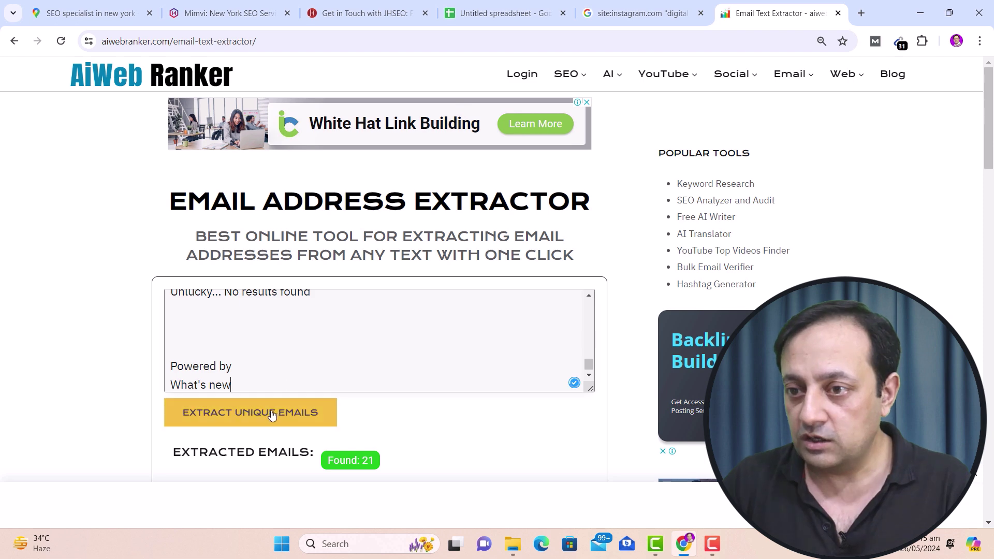
pyautogui.click(254, 417)
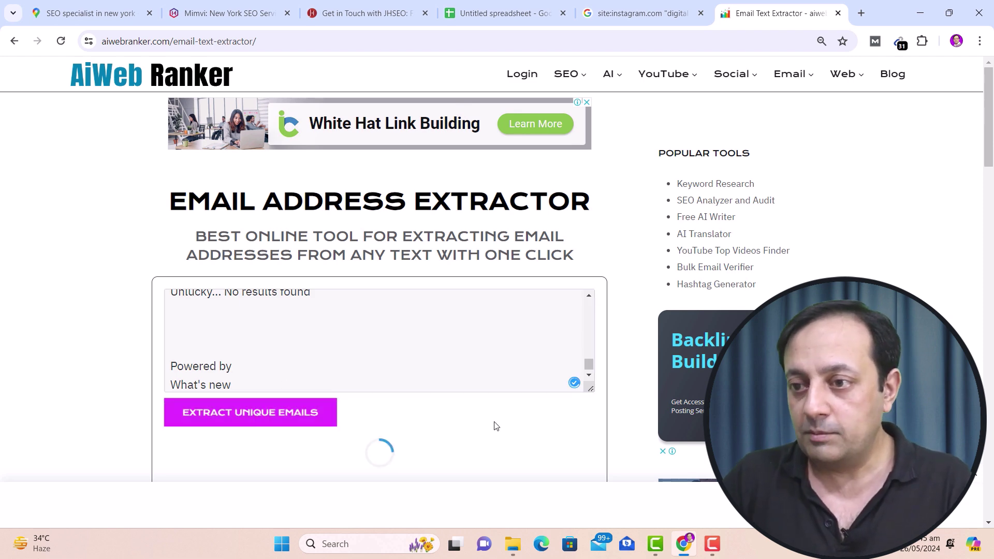
pyautogui.scroll(-10, 494, 423)
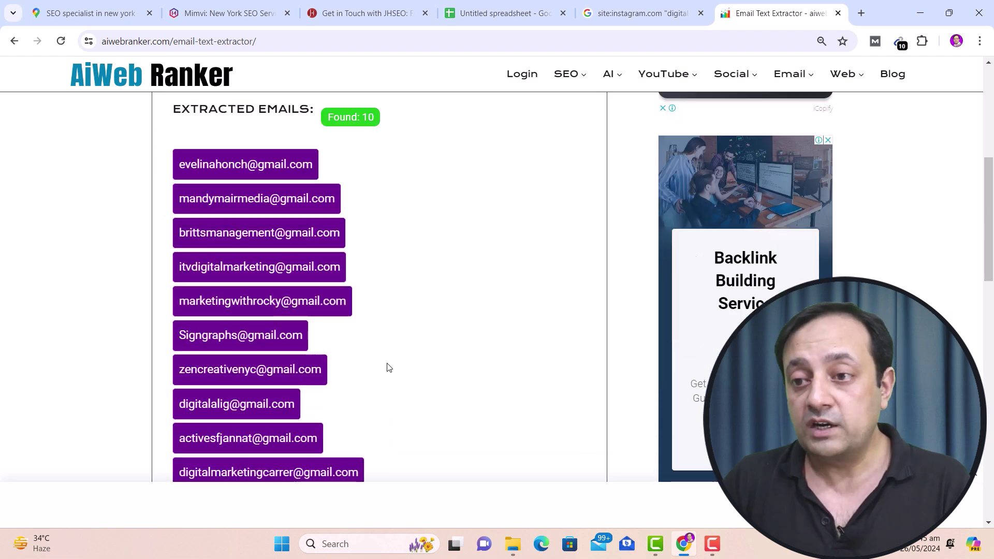
pyautogui.click(255, 342)
pyautogui.press('Return')
# Paste the ten Instagram emails into the spreadsheet starting at cell A23
pyautogui.click(487, 11)
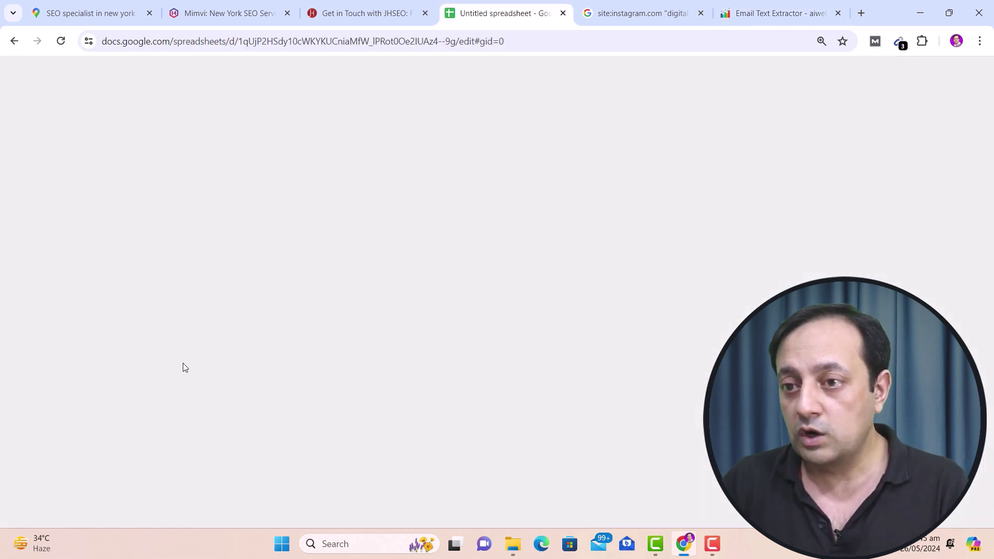
pyautogui.hotkey('ctrl', 'v')
pyautogui.hotkey('ctrl', 'Down')
pyautogui.press('Down')
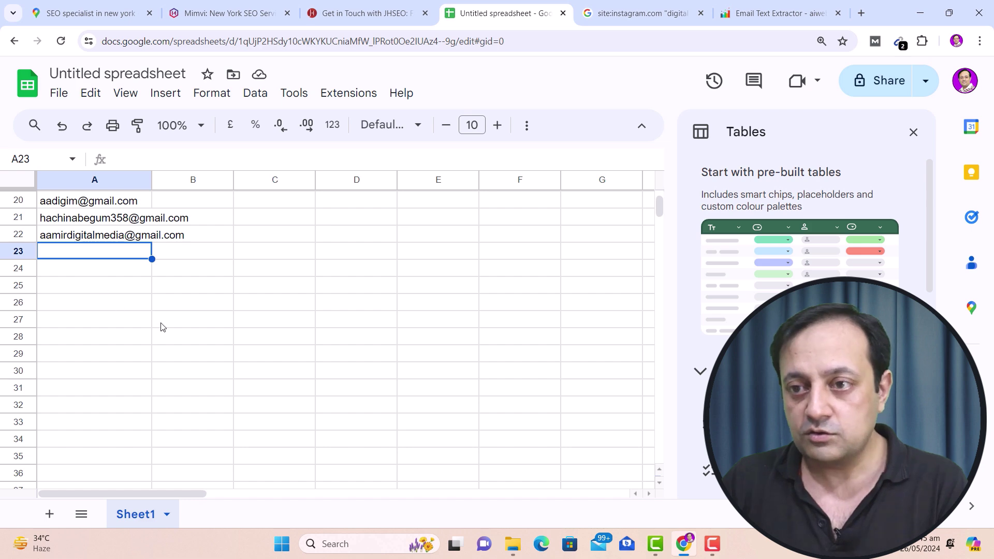
pyautogui.hotkey('ctrl', 'v')
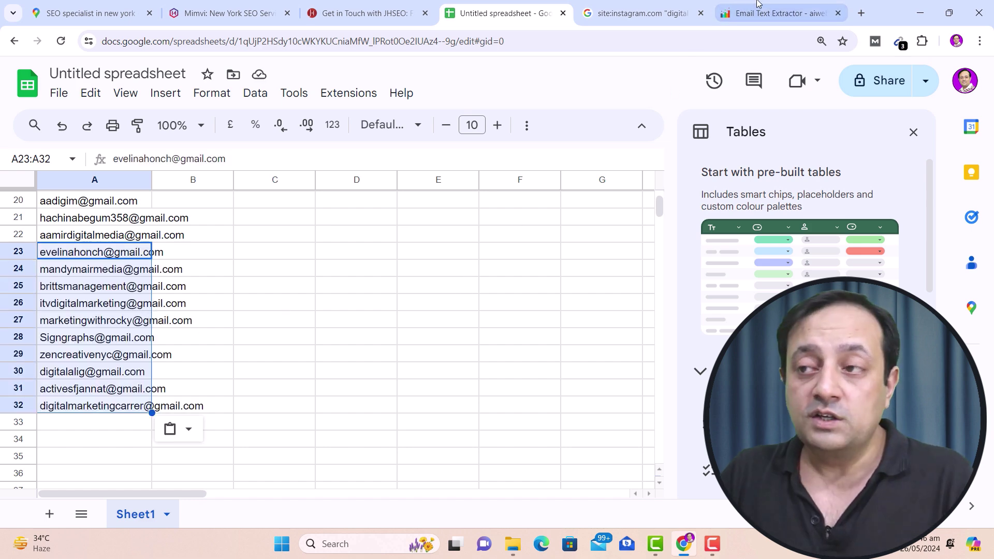
pyautogui.click(767, 12)
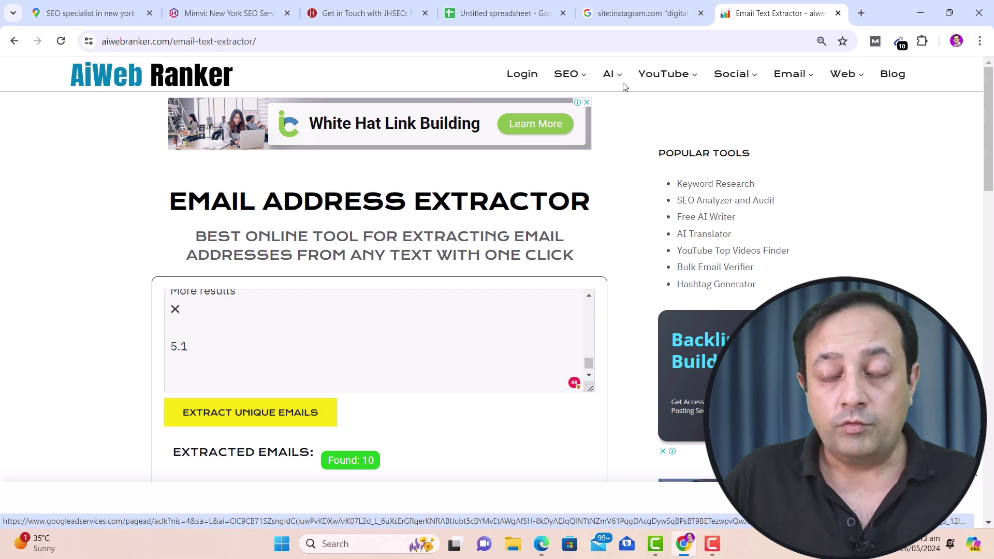
# Open ChatGPT in a new tab and paste a prompt requesting a Serial Number, First Name, Last Name, Company table
pyautogui.click(630, 16)
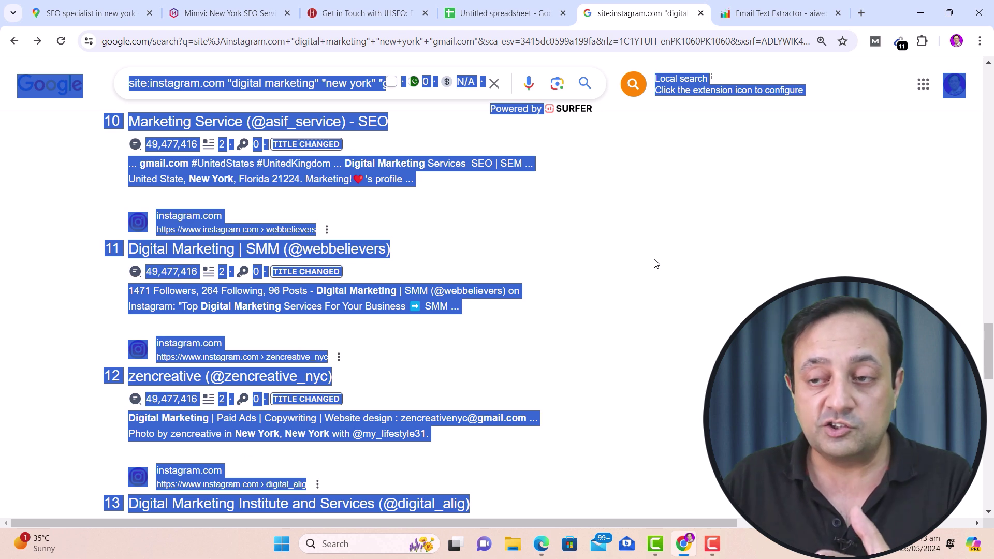
pyautogui.click(863, 10)
pyautogui.write('chat.openai.com')
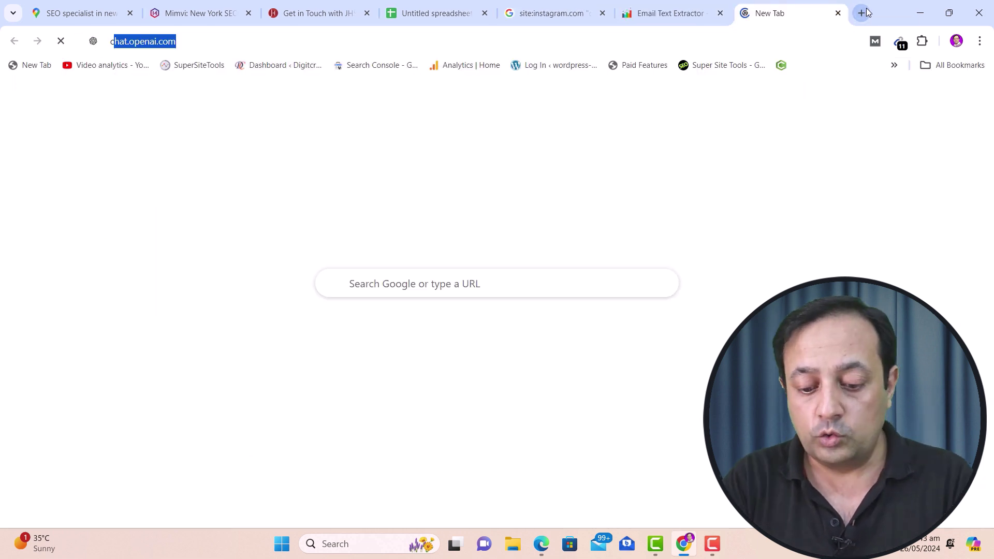
pyautogui.press('Return')
pyautogui.click(515, 491)
pyautogui.hotkey('ctrl', 'v')
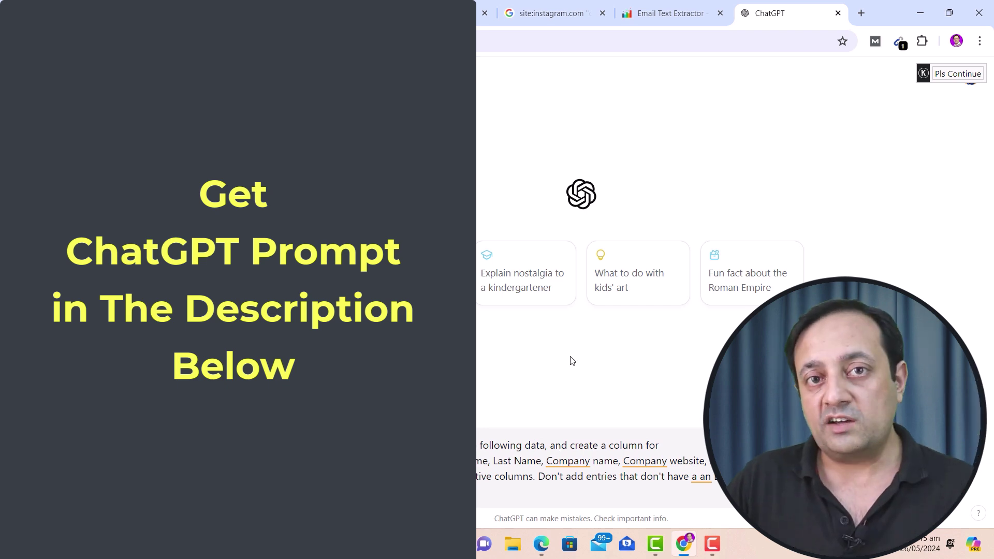
pyautogui.hotkey('ctrl', 'shift', 'Tab')
pyautogui.hotkey('ctrl', 'shift', 'Tab')
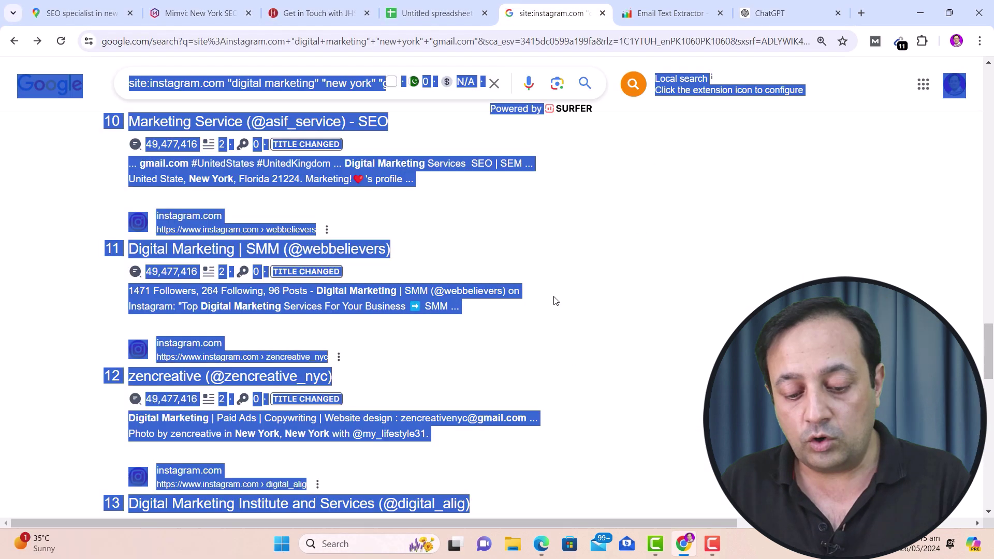
# Append the copied Instagram search results to the prompt, send it, and review the returned 10-row contacts table
pyautogui.click(768, 14)
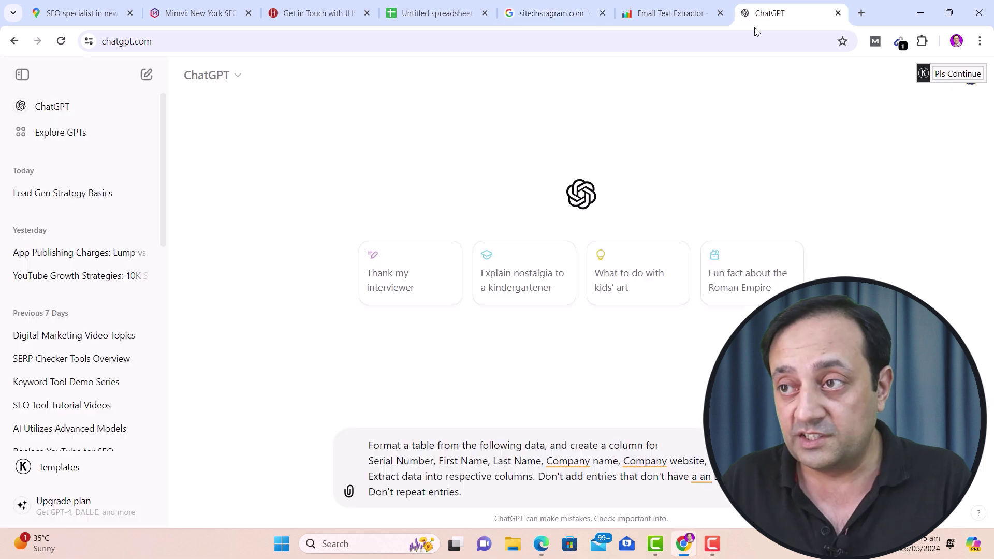
pyautogui.hotkey('shift', 'Return')
pyautogui.hotkey('shift', 'Return')
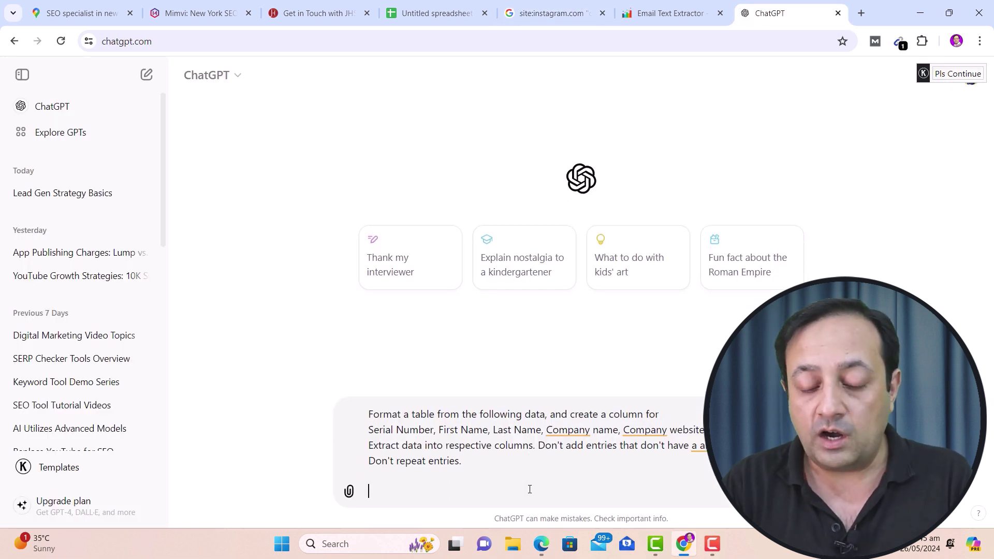
pyautogui.hotkey('ctrl', 'v')
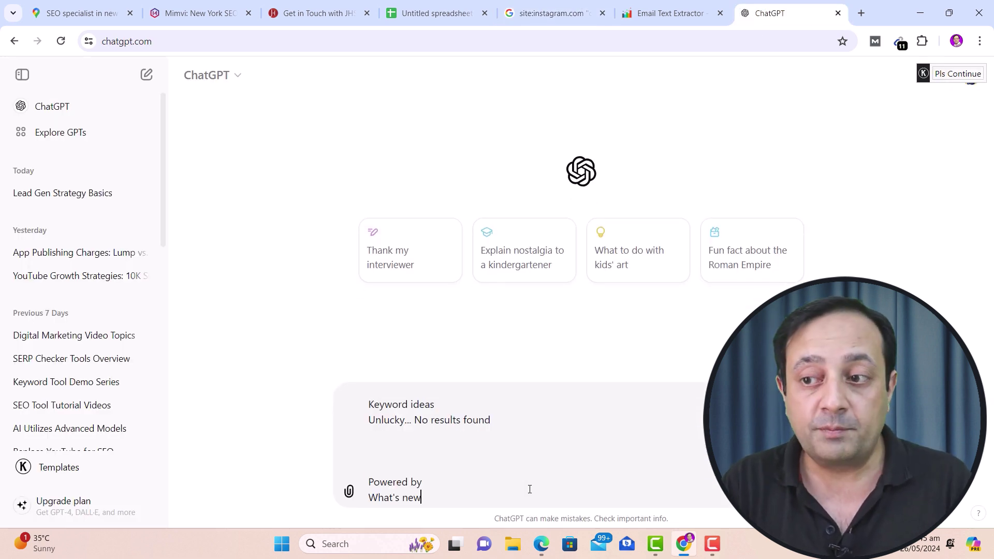
pyautogui.press('Return')
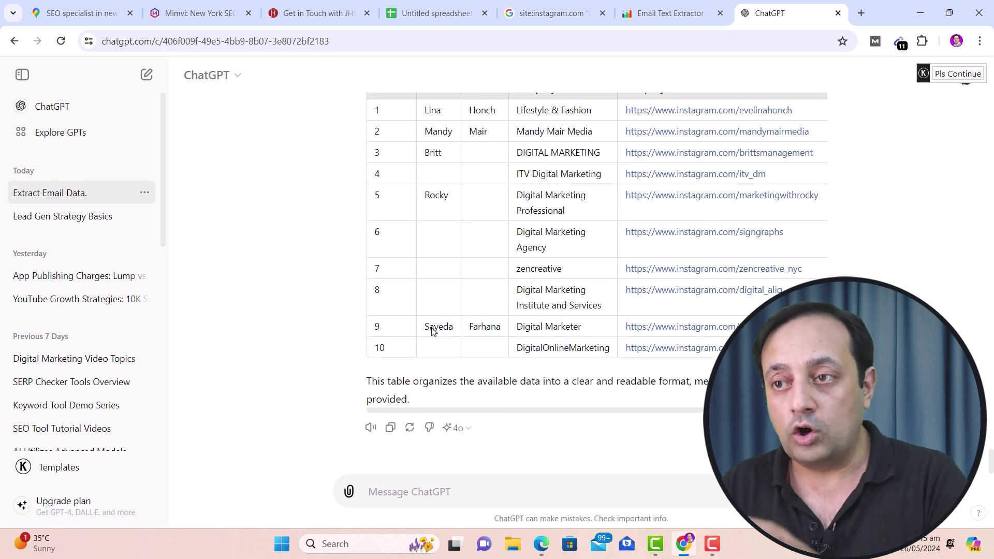
pyautogui.scroll(5, 433, 331)
pyautogui.scroll(-2, 553, 404)
pyautogui.scroll(-1, 552, 405)
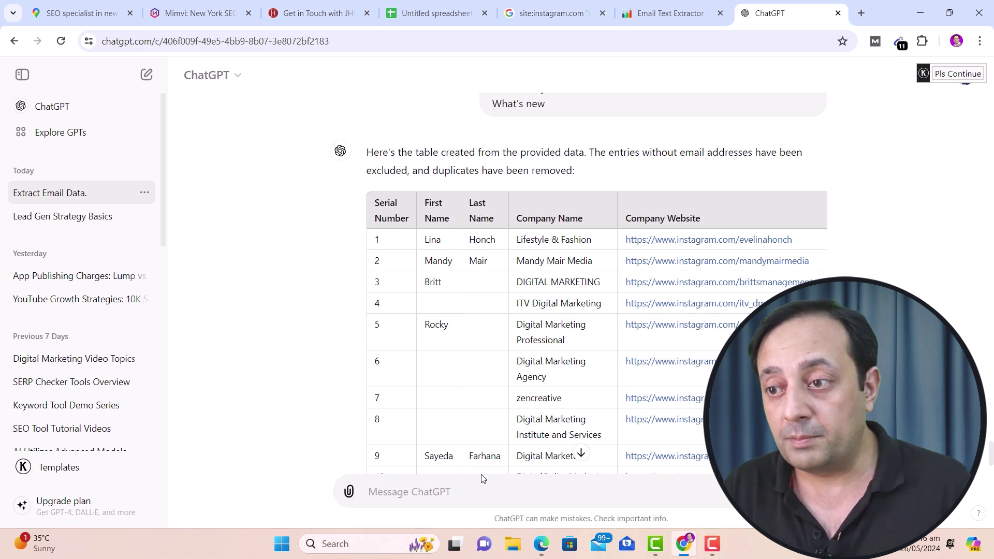
pyautogui.scroll(1, 549, 306)
pyautogui.hscroll(3, 549, 306)
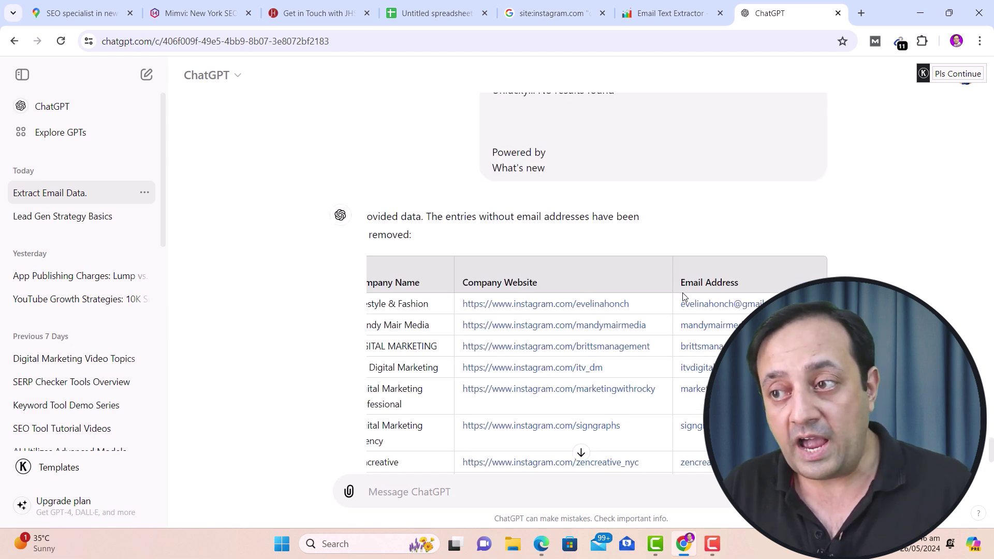
pyautogui.scroll(20, 703, 341)
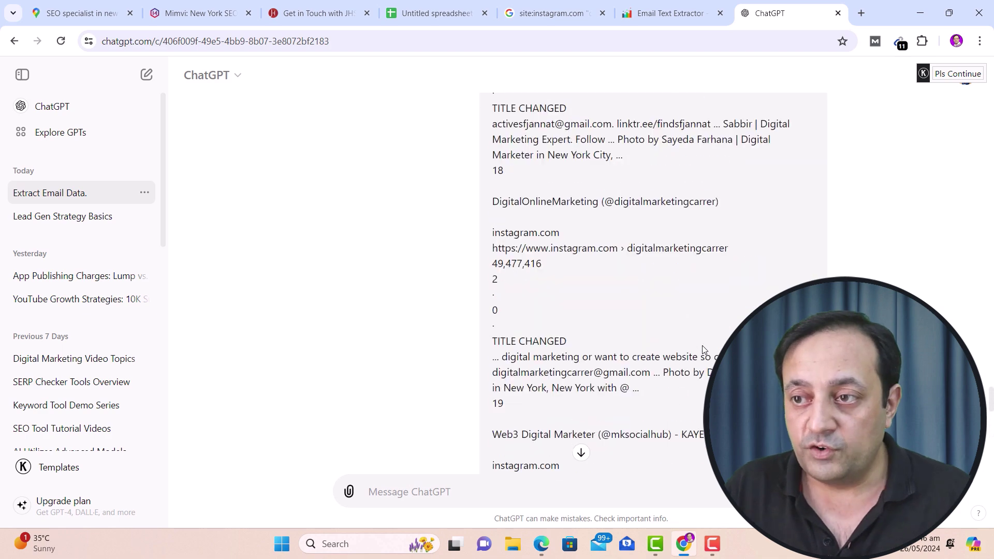
pyautogui.scroll(10, 703, 342)
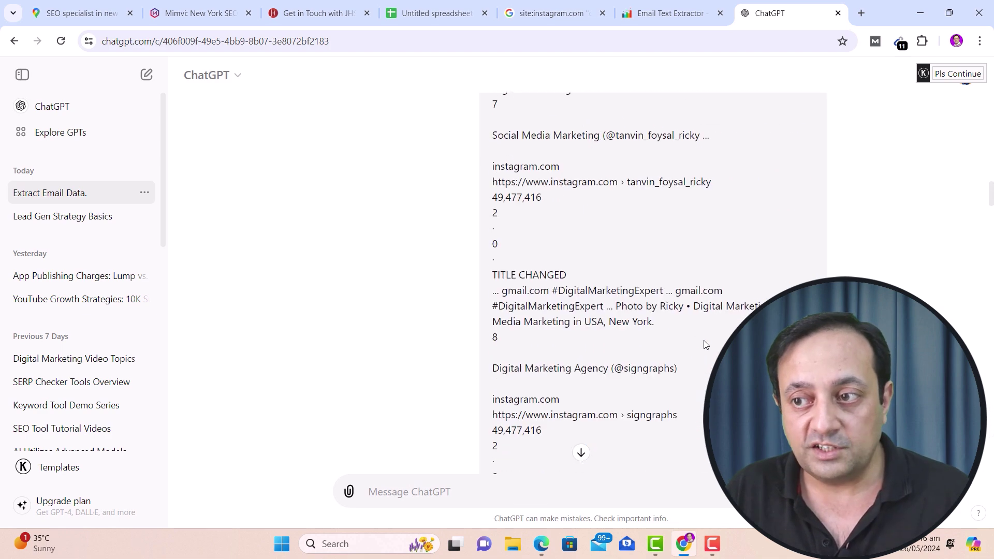
pyautogui.moveTo(562, 140); pyautogui.dragTo(543, 160)
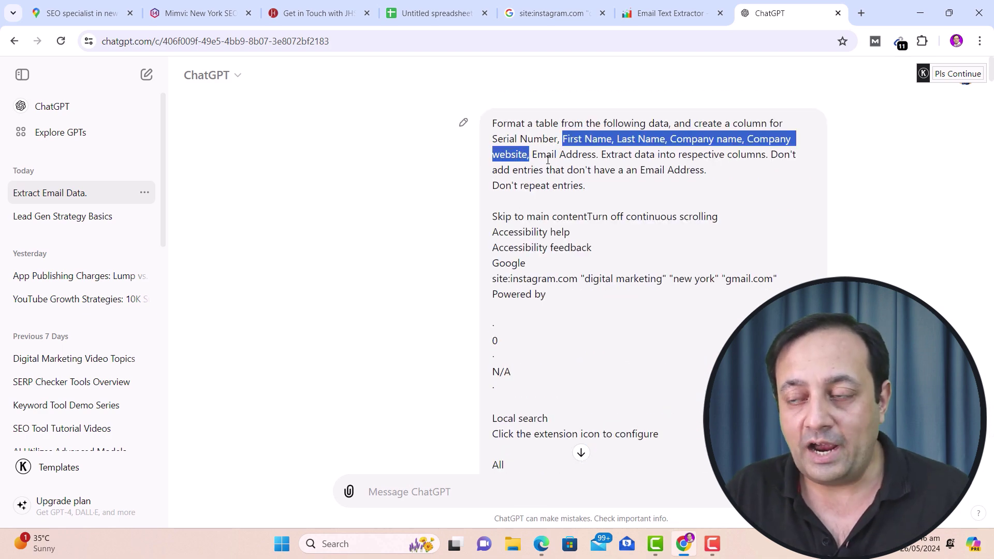
# Resend the prompt without the name and company columns and select the returned Gmail addresses
pyautogui.moveTo(502, 123); pyautogui.dragTo(549, 309)
pyautogui.click(581, 452)
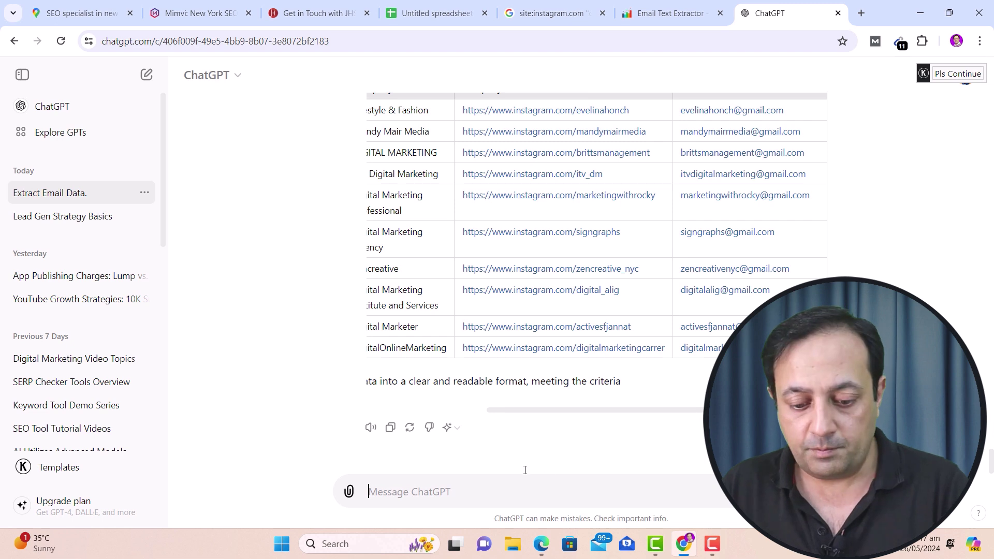
pyautogui.hotkey('ctrl', 'v')
pyautogui.scroll(10, 369, 400)
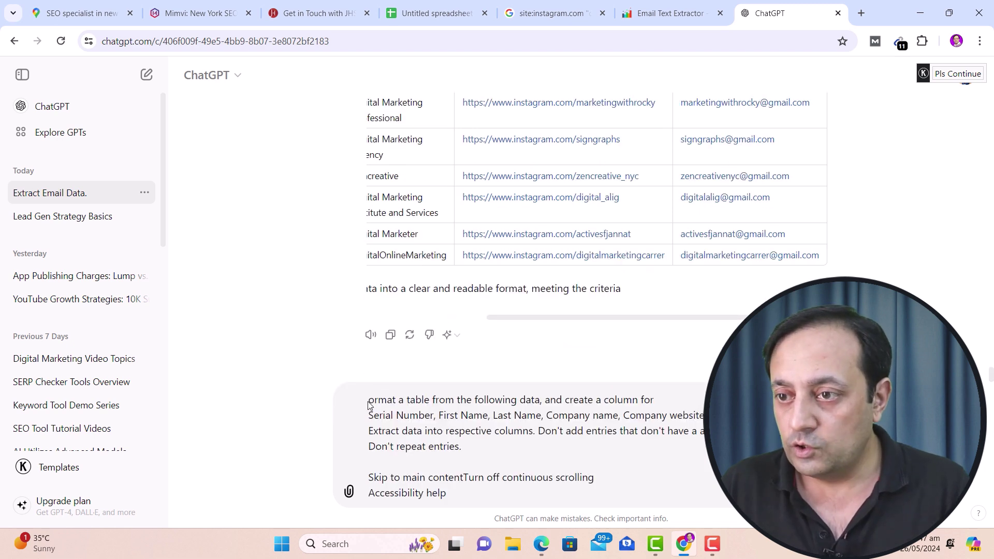
pyautogui.moveTo(438, 415); pyautogui.dragTo(705, 416)
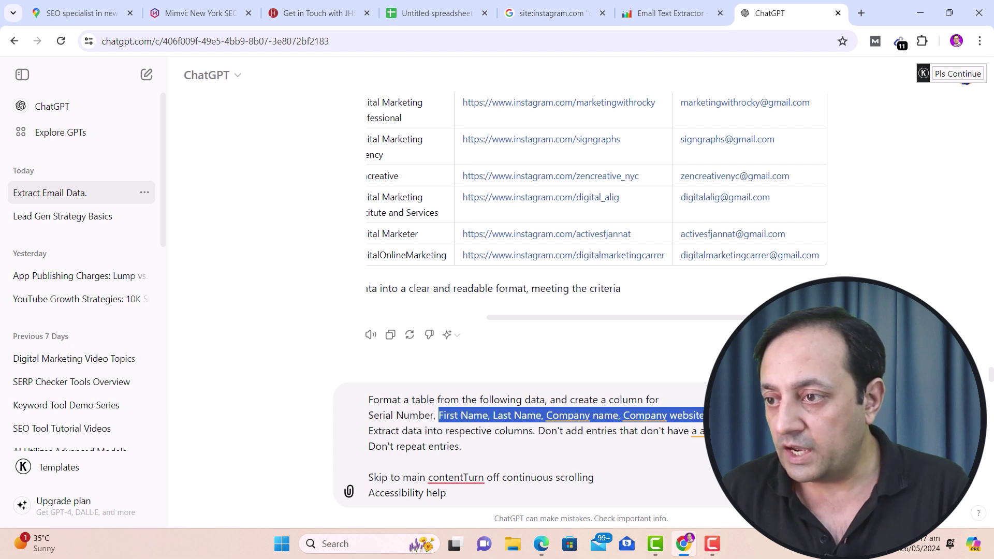
pyautogui.press('BackSpace')
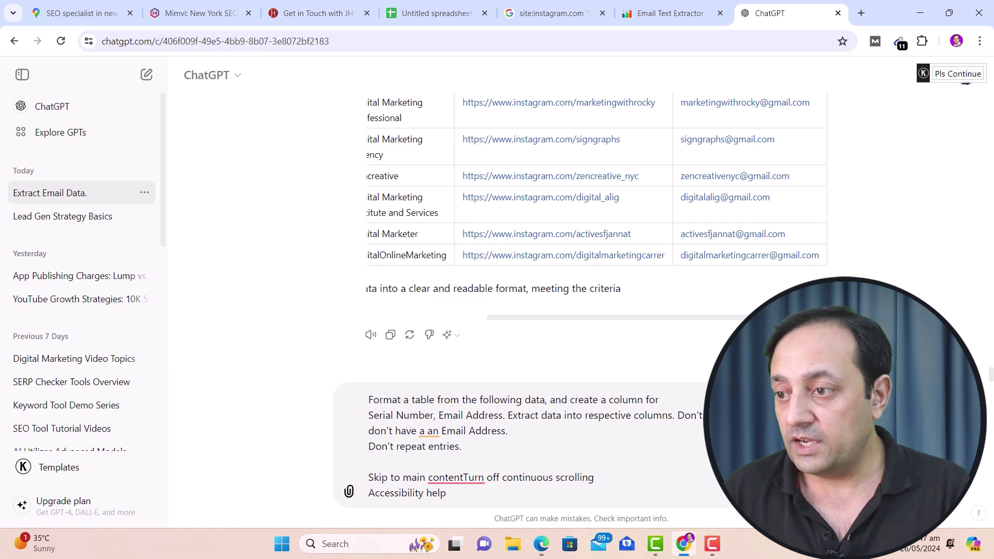
pyautogui.press('Return')
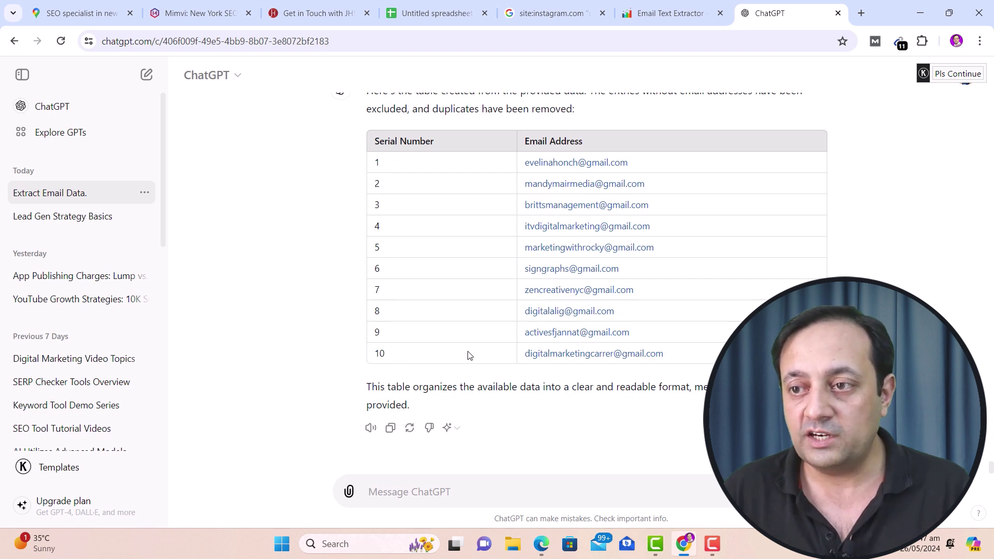
pyautogui.moveTo(376, 173); pyautogui.dragTo(673, 355)
pyautogui.hotkey('ctrl', 'c')
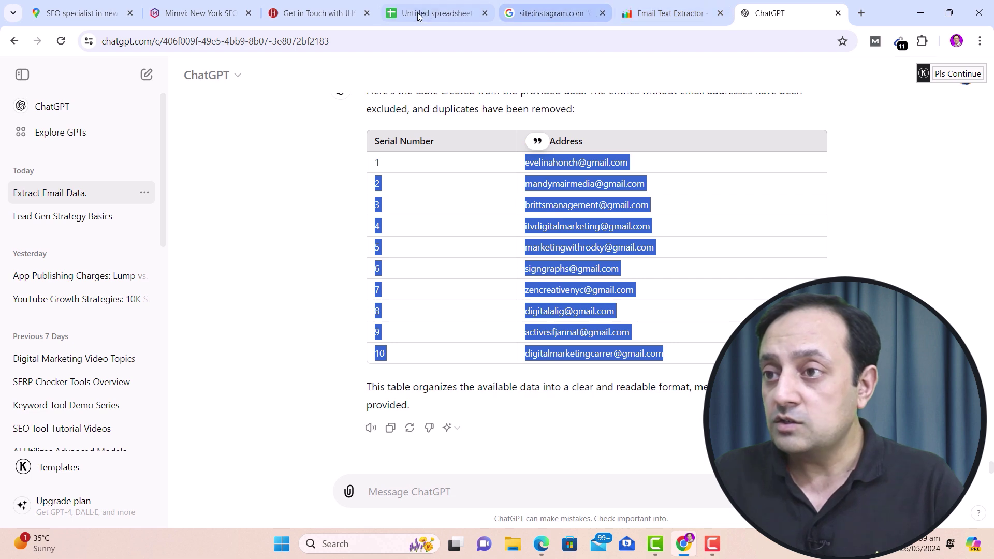
pyautogui.click(435, 13)
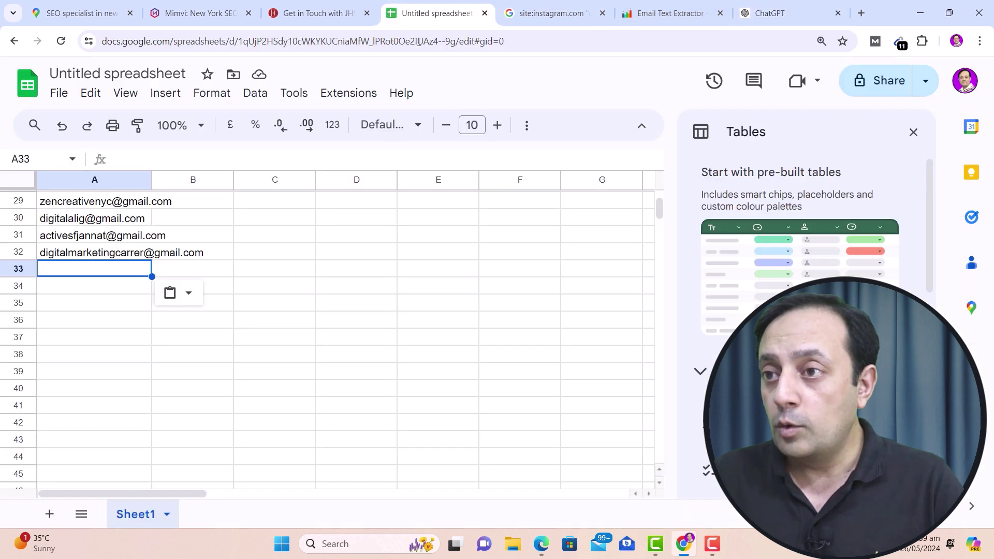
# Paste the ten new Gmail addresses into column A from A33, then select A34 to A42
pyautogui.hotkey('ctrl', 'v')
pyautogui.click(109, 291)
pyautogui.hotkey('ctrl', 'shift', 'Down')
pyautogui.rightClick(140, 308)
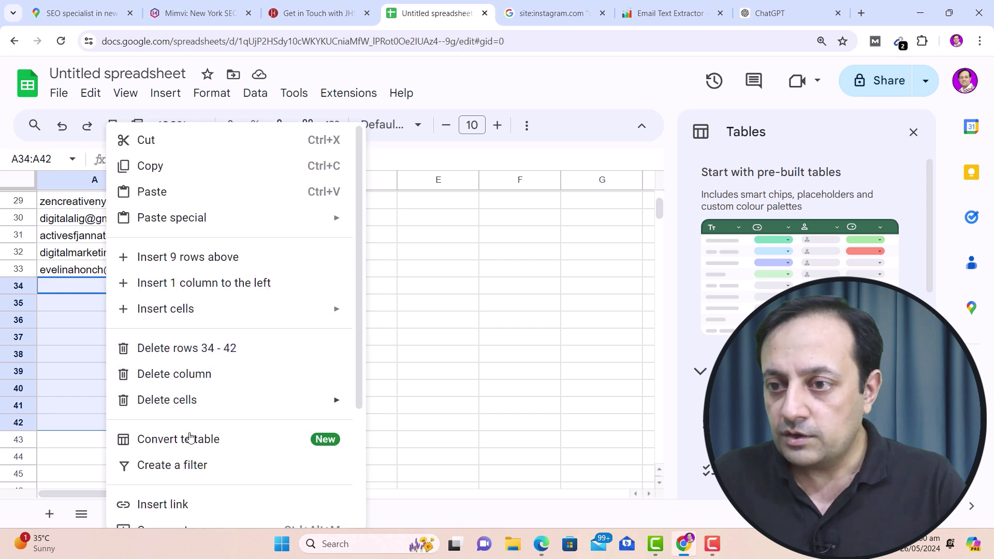
pyautogui.press('Escape')
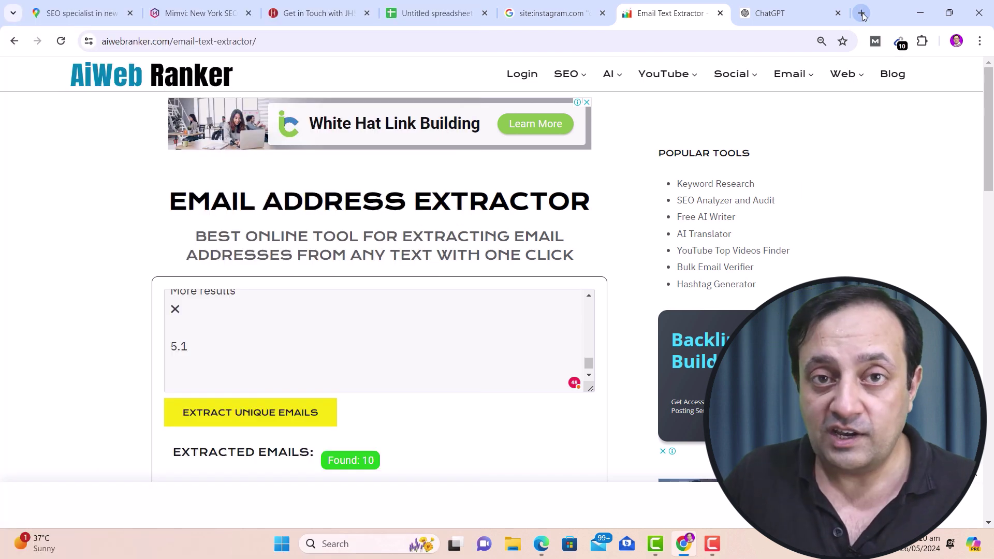
# Open a new blank browser tab
pyautogui.click(862, 13)
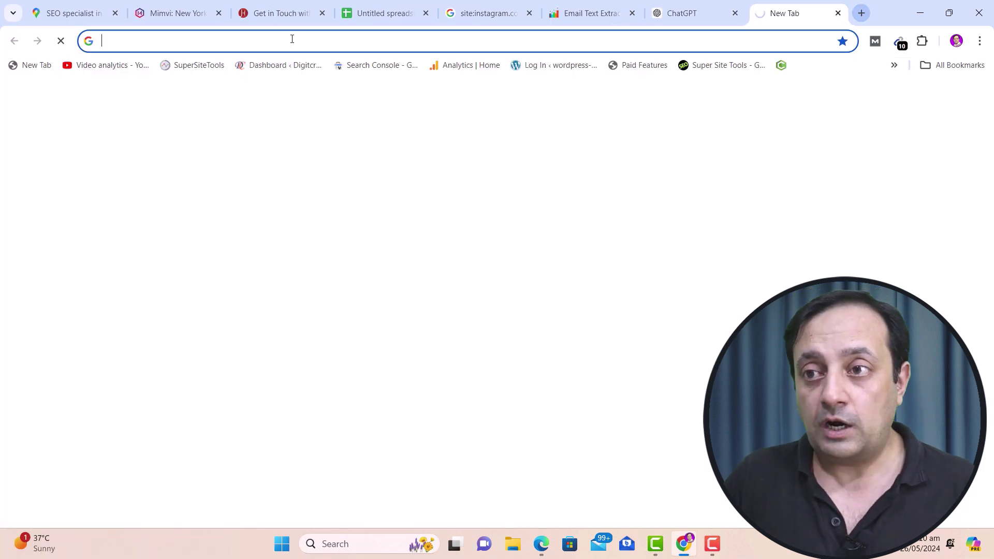
# Go to app.convertkit.com by entering 'conv' in the address bar
pyautogui.click(293, 39)
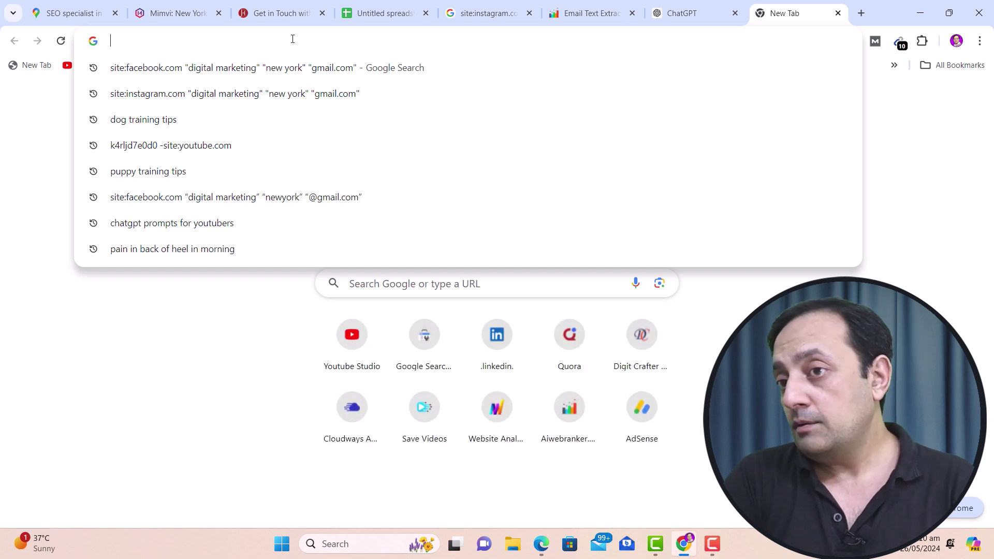
pyautogui.write('conv')
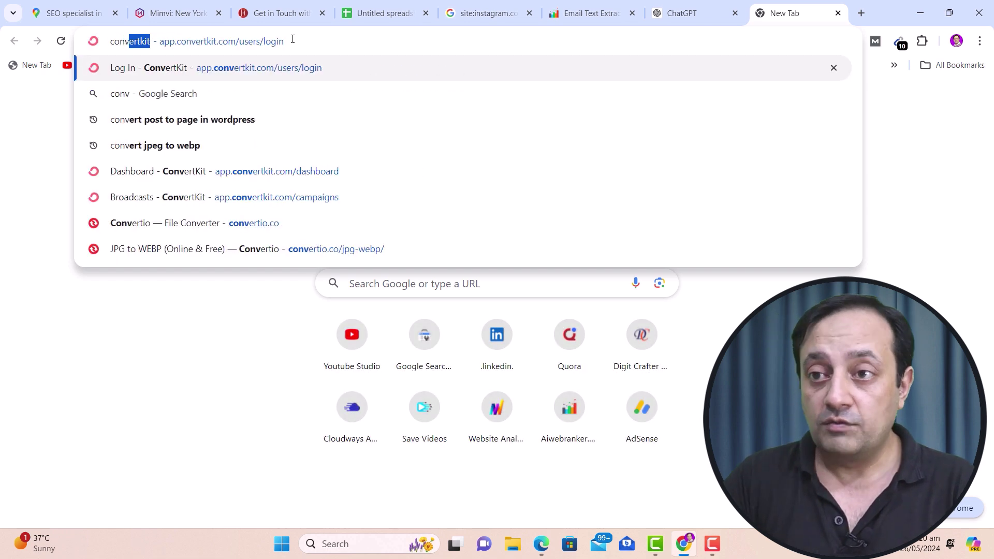
pyautogui.press('Return')
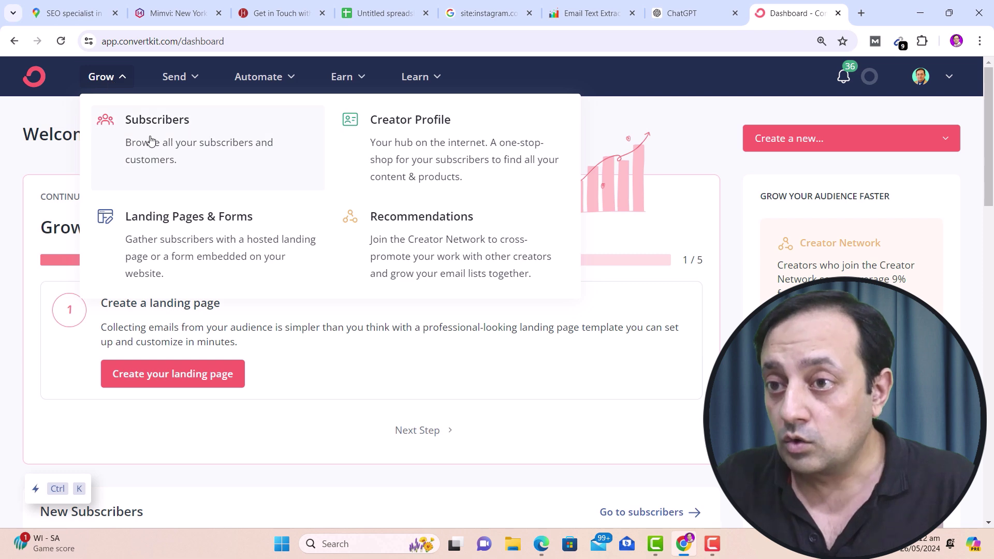
# On the Subscribers page, highlight the 836 total subscribers and 17.25% average open rate
pyautogui.click(182, 148)
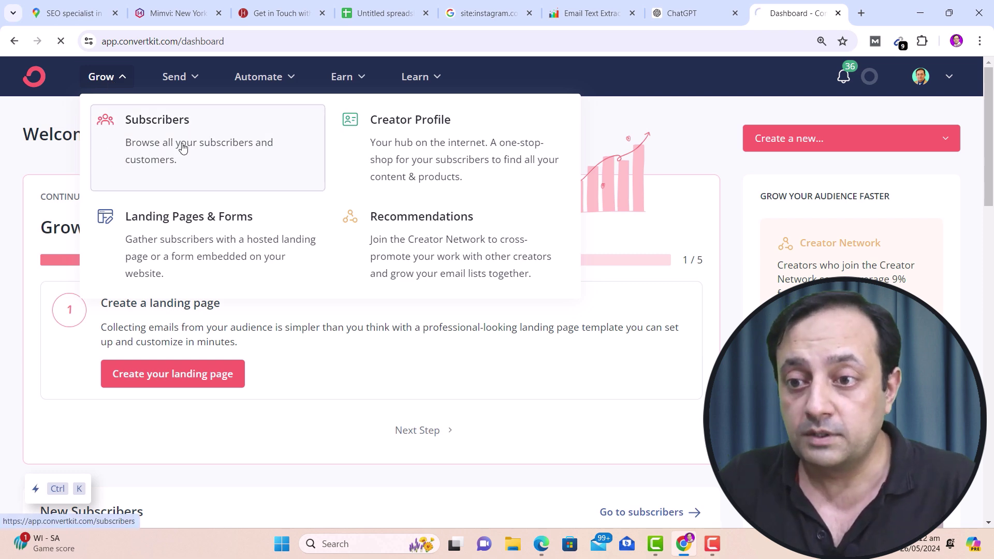
pyautogui.moveTo(162, 159); pyautogui.dragTo(191, 156)
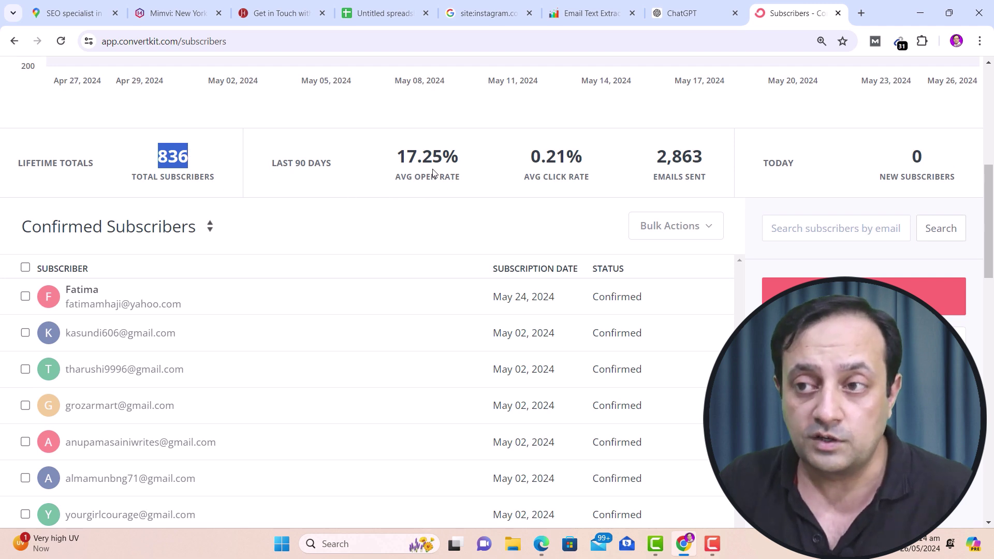
pyautogui.moveTo(399, 158)
pyautogui.moveTo(400, 158); pyautogui.dragTo(468, 164)
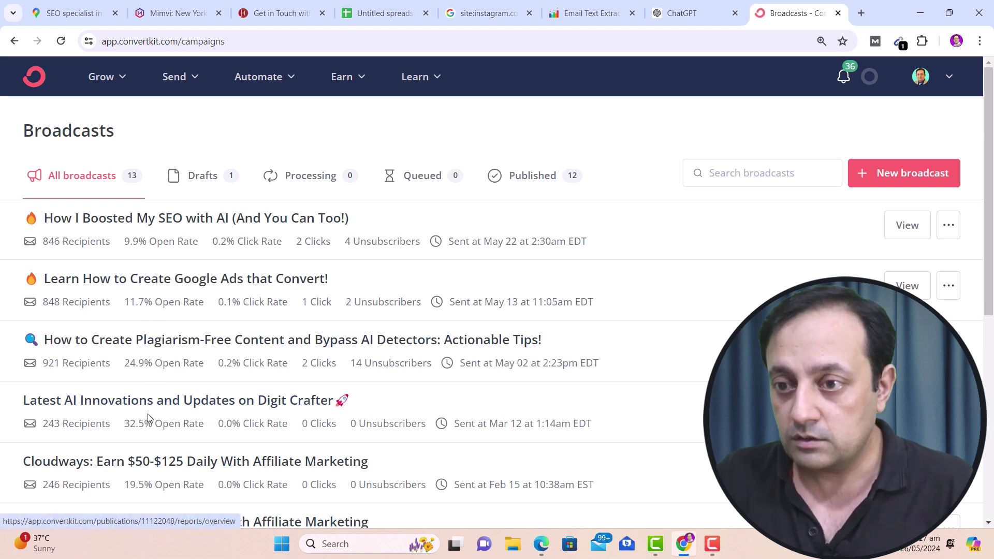
# Open the report for the 'Latest AI Innovations and Updates on Digit Crafter' broadcast, which has a 32.5% open rate
pyautogui.moveTo(22, 400); pyautogui.dragTo(351, 393)
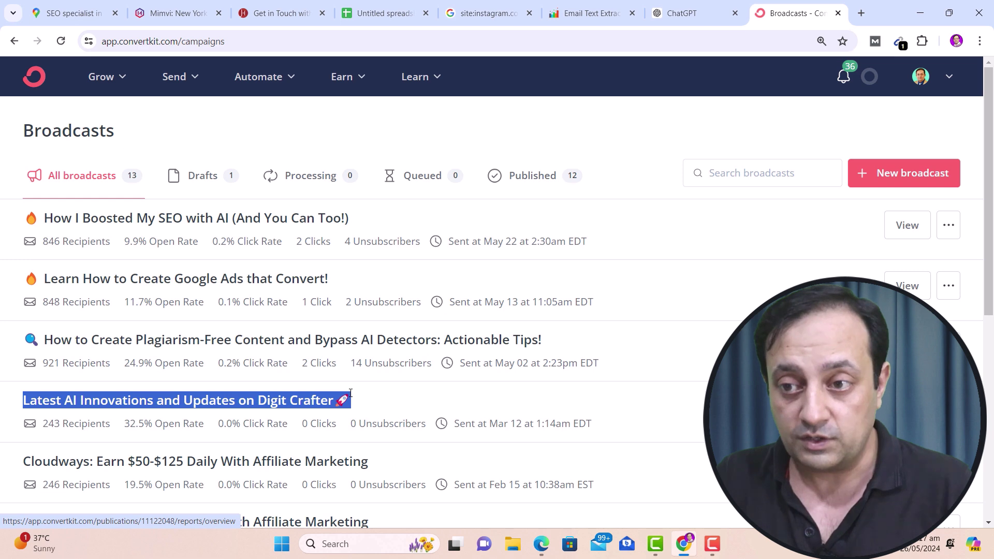
pyautogui.click(123, 427)
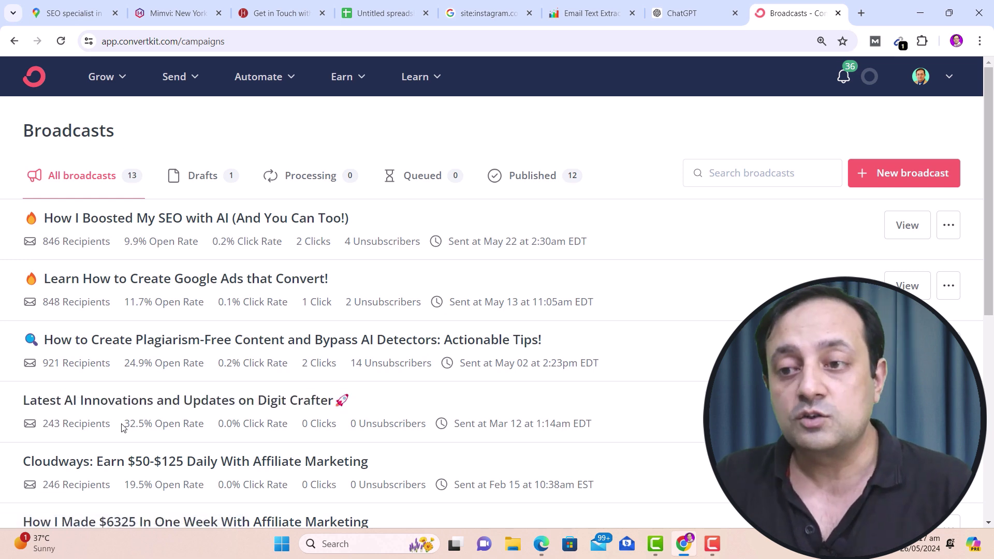
pyautogui.tripleClick(124, 424)
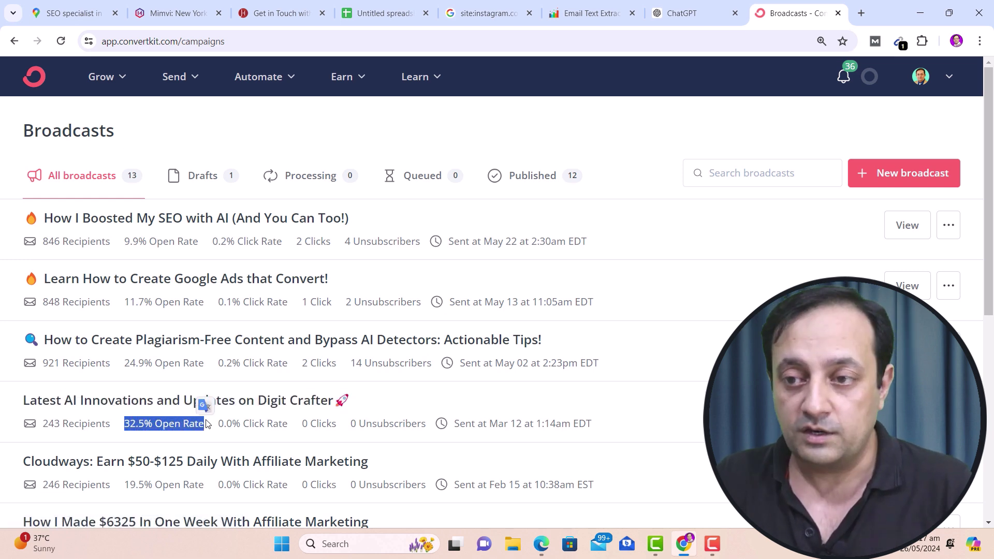
pyautogui.click(148, 403)
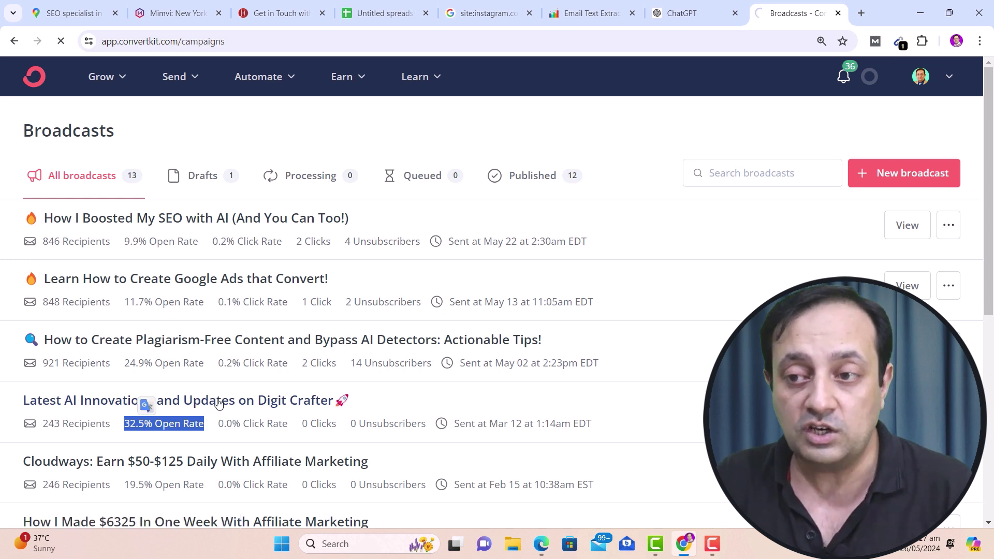
# Scroll through the newsletter preview and follow its Access Free Tools link to aiwebranker.com
pyautogui.scroll(-2, 277, 382)
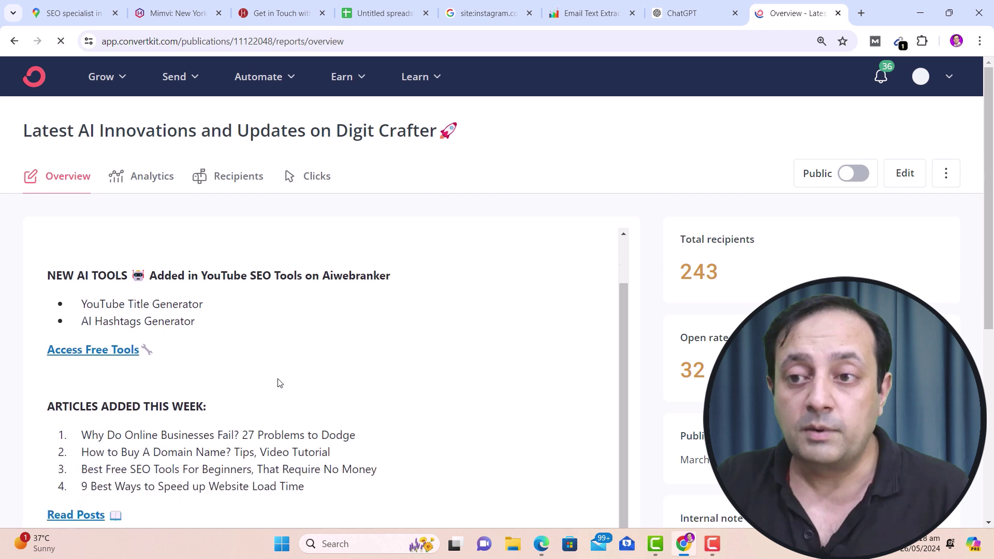
pyautogui.scroll(-5, 277, 382)
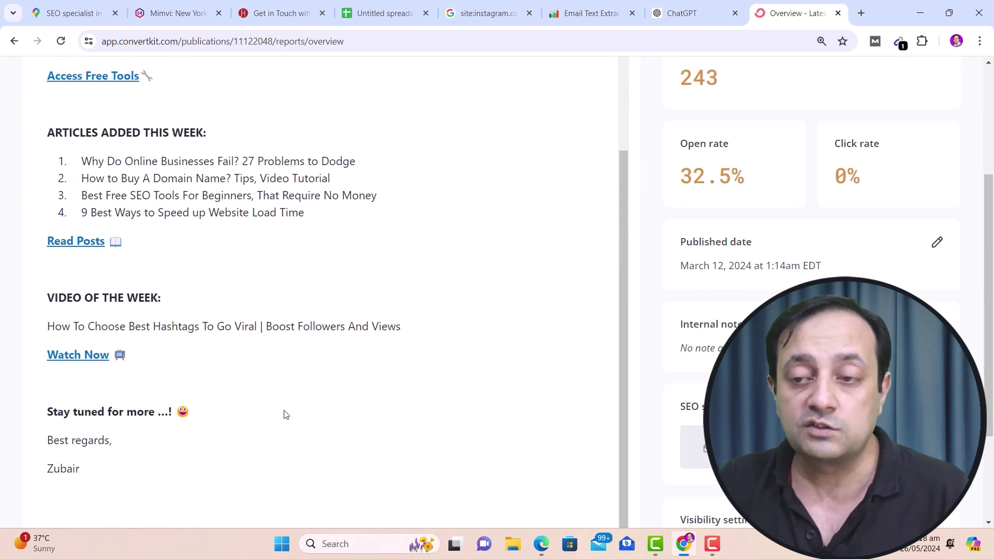
pyautogui.scroll(5, 341, 394)
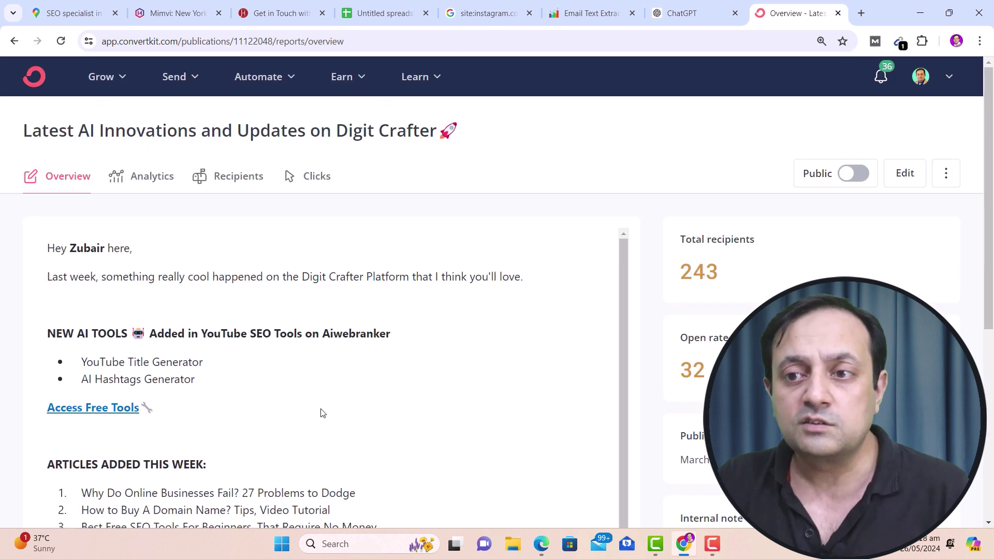
pyautogui.scroll(1, 313, 408)
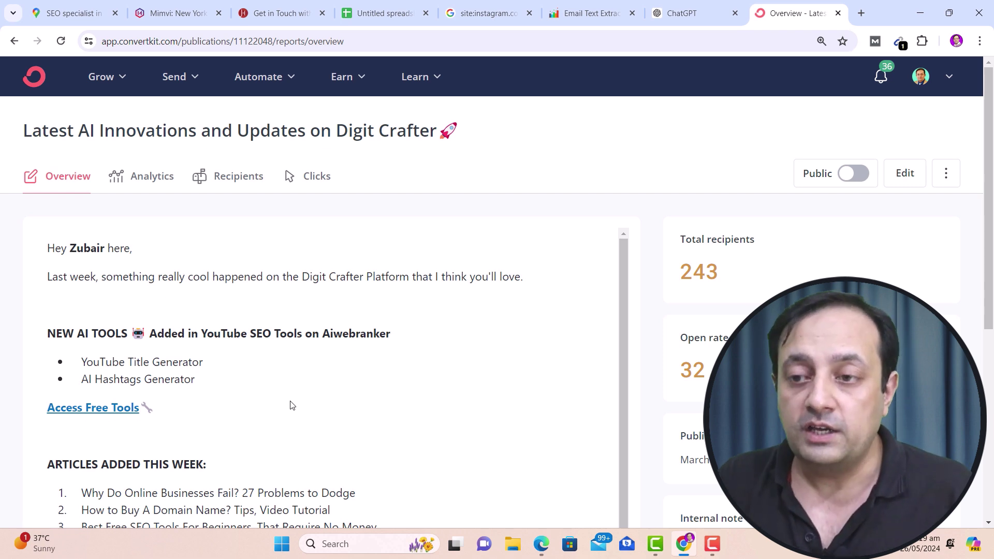
pyautogui.scroll(-3, 292, 404)
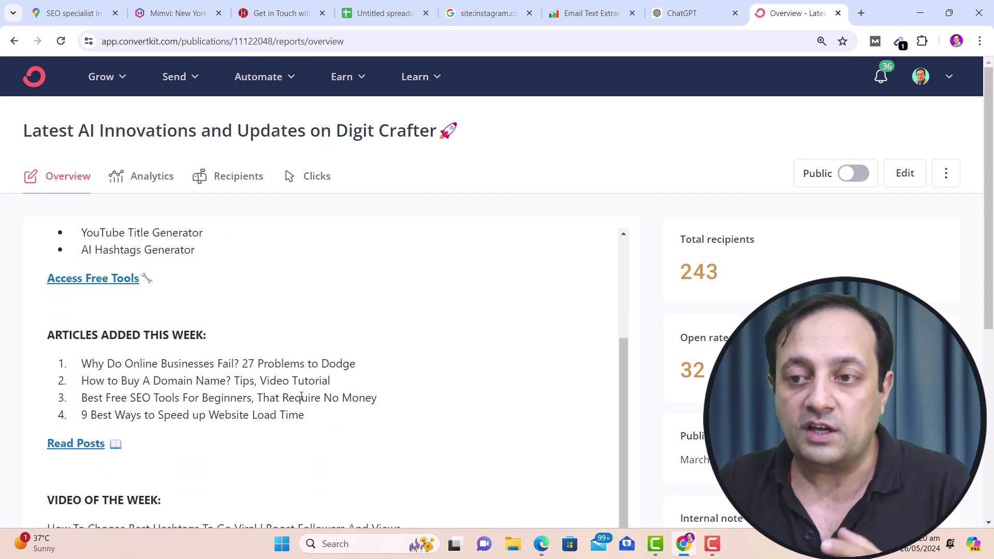
pyautogui.scroll(3, 305, 424)
pyautogui.scroll(-3, 283, 408)
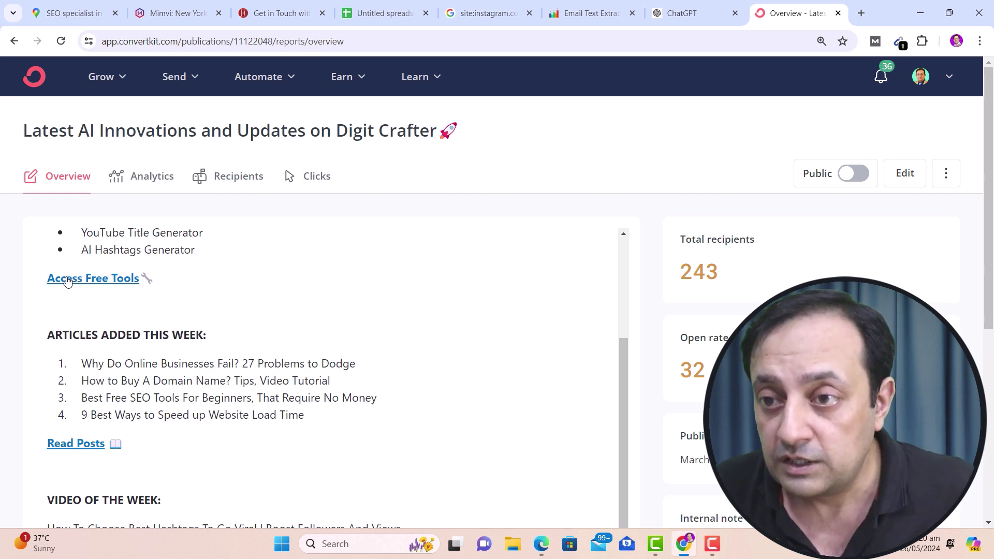
pyautogui.moveTo(45, 281); pyautogui.dragTo(155, 280)
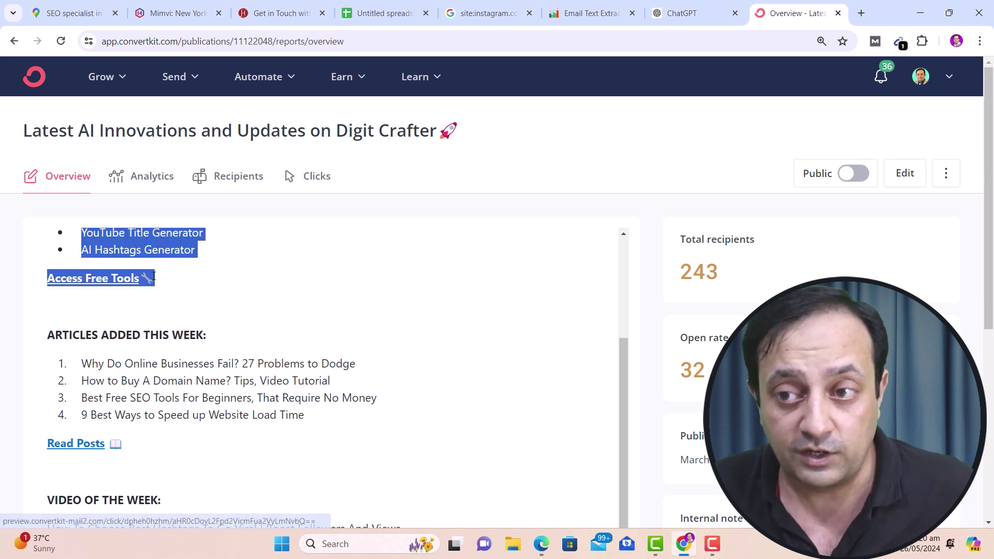
pyautogui.click(116, 285)
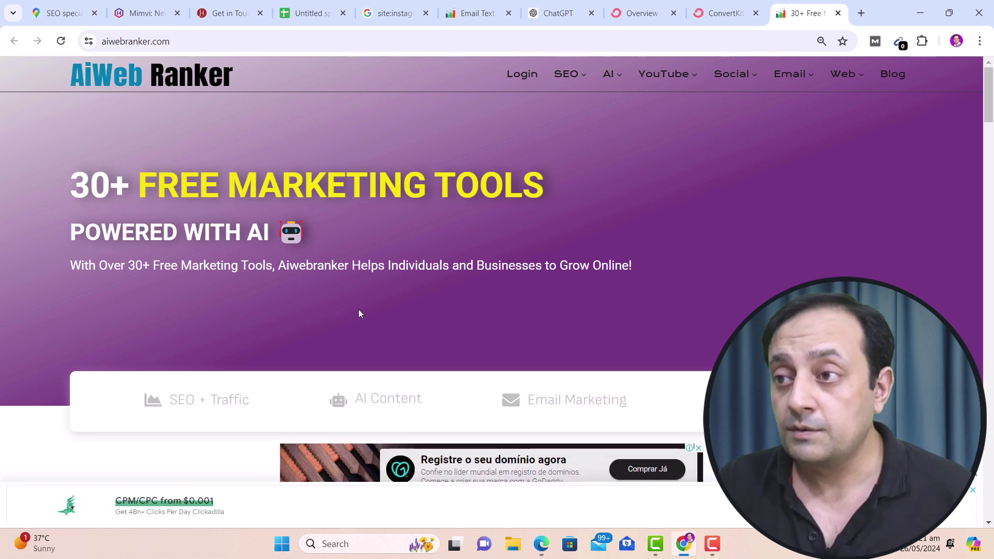
# Return to the broadcast report and open its Read Posts link to the Digit Crafter blog
pyautogui.click(636, 13)
pyautogui.click(79, 438)
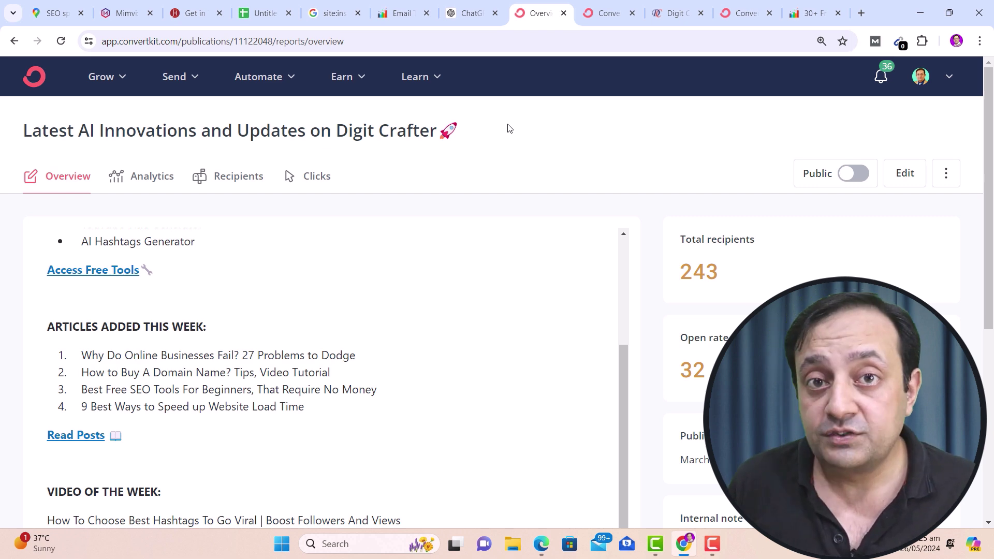
# Ask ChatGPT for a list of spammy words to avoid in emails and view the reply from the top
pyautogui.hotkey('ctrl', 'shift', 'Tab')
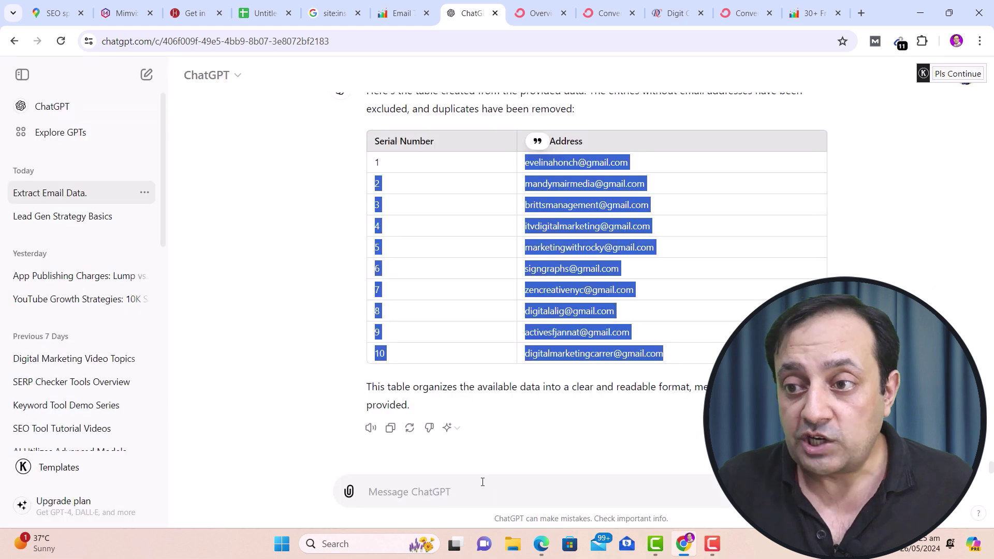
pyautogui.click(477, 494)
pyautogui.write('Give ')
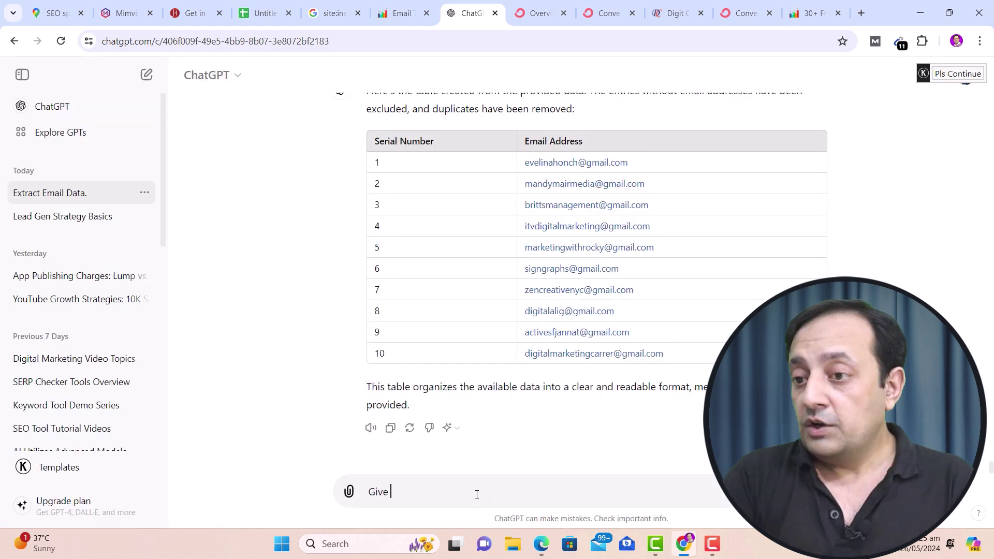
pyautogui.write('me a list of spa')
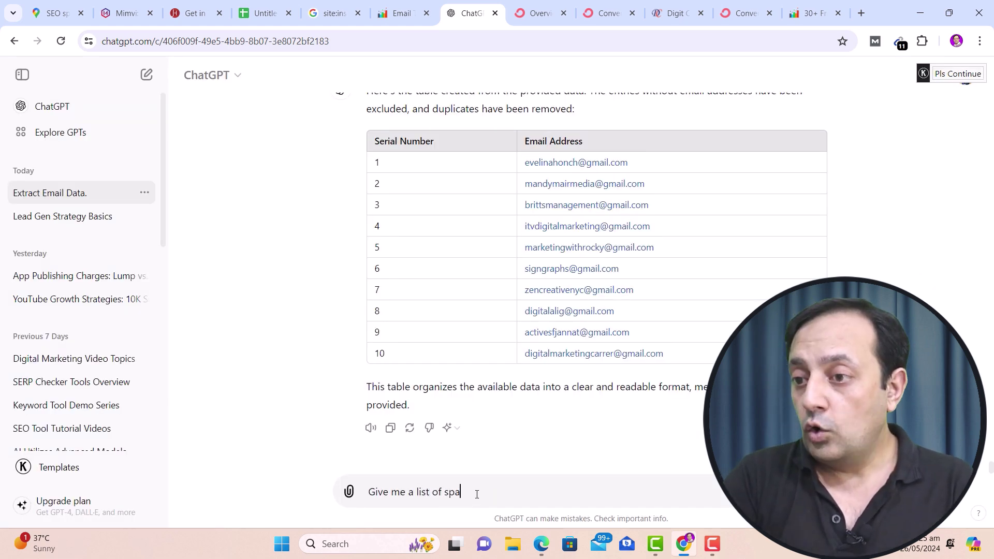
pyautogui.write('mmy words that I sould ')
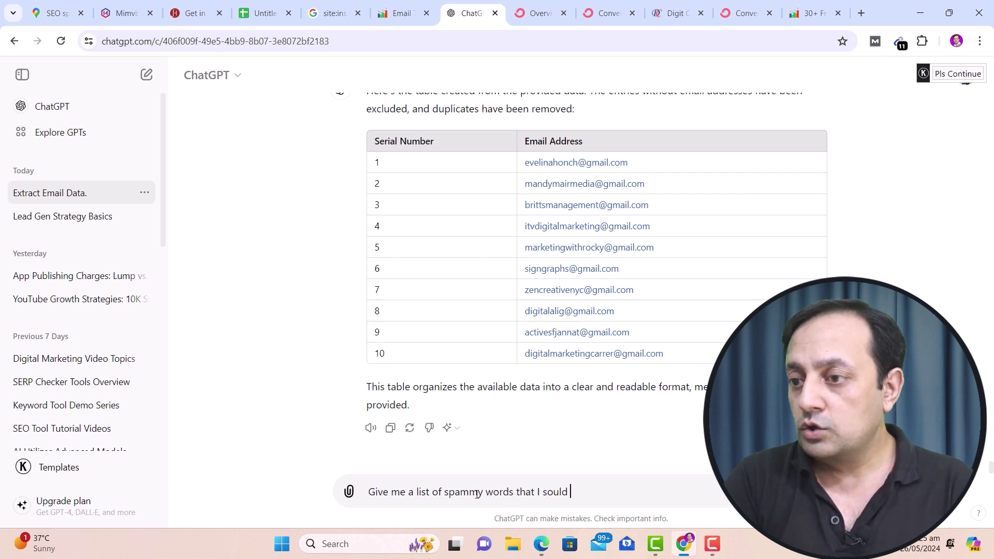
pyautogui.write('avoid in emails.')
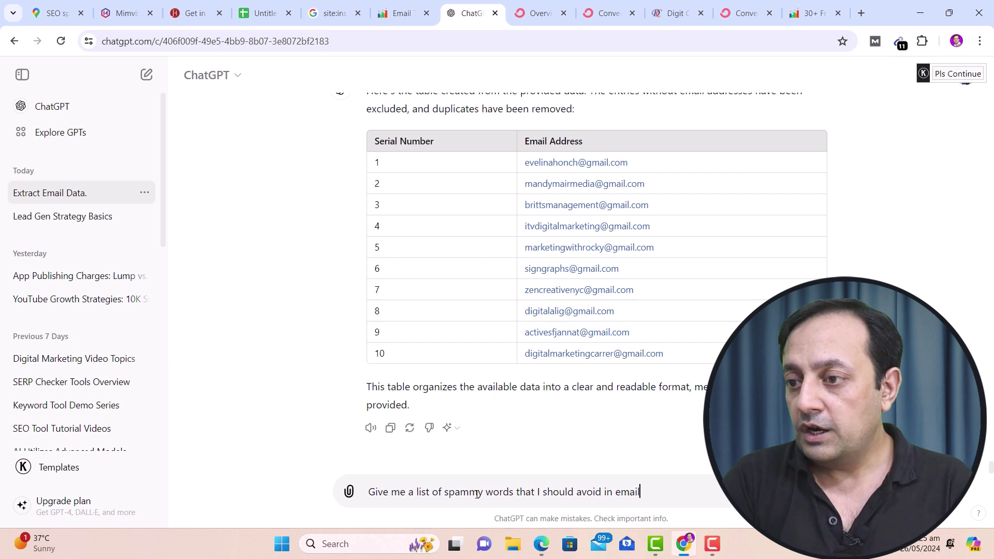
pyautogui.press('Return')
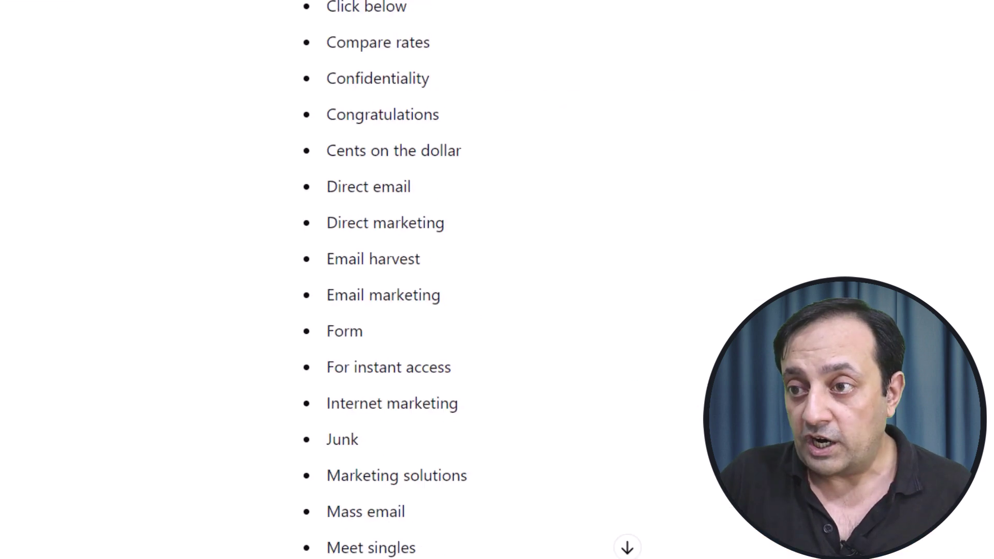
pyautogui.scroll(-15, 518, 279)
pyautogui.scroll(20, 497, 280)
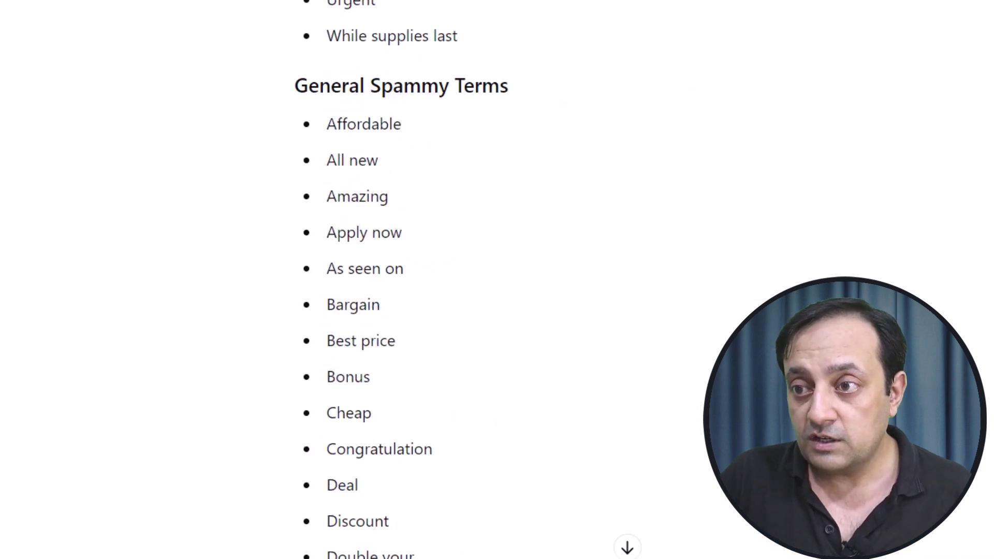
pyautogui.scroll(15, 497, 279)
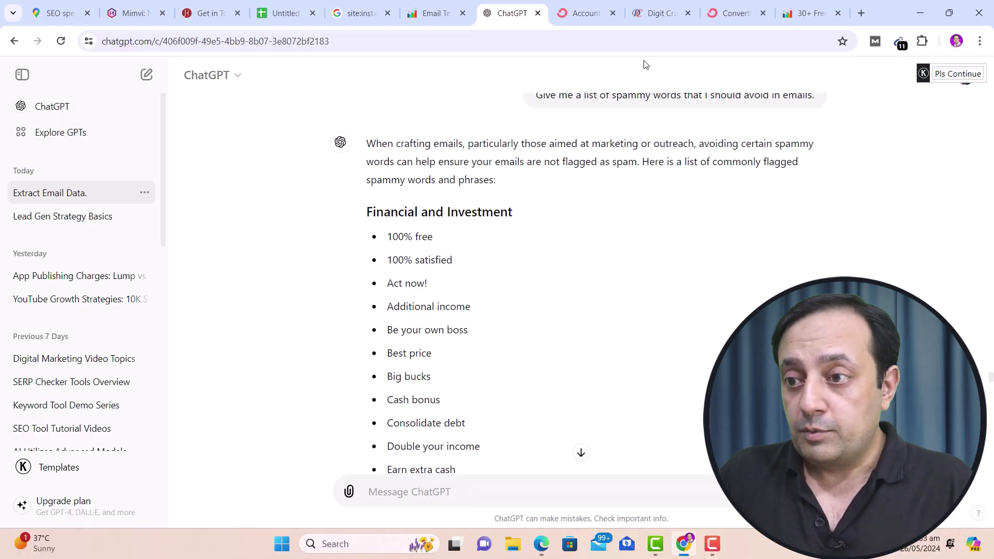
# Show ConvertKit's Login Details settings and highlight the domain part of the account email
pyautogui.click(566, 10)
pyautogui.moveTo(735, 399); pyautogui.dragTo(610, 404)
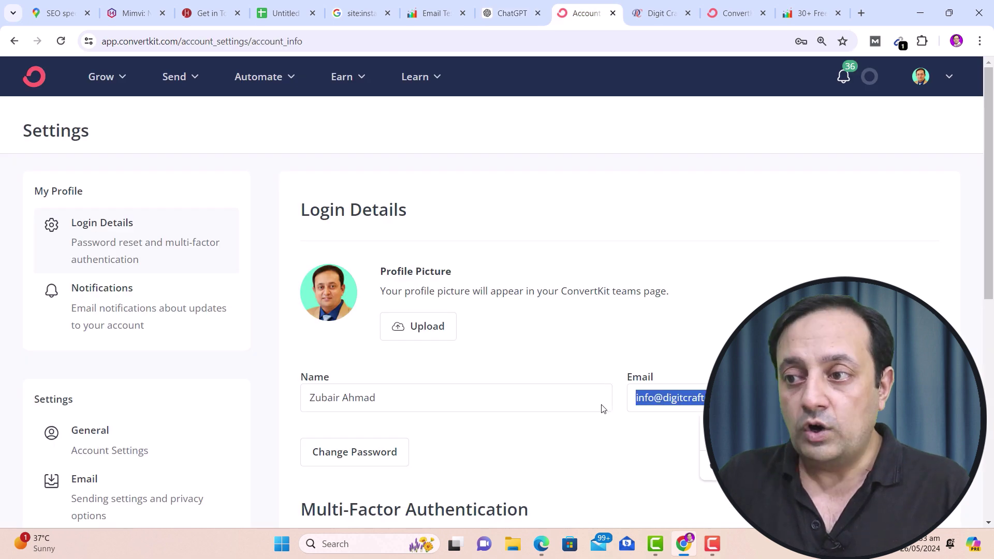
pyautogui.click(663, 440)
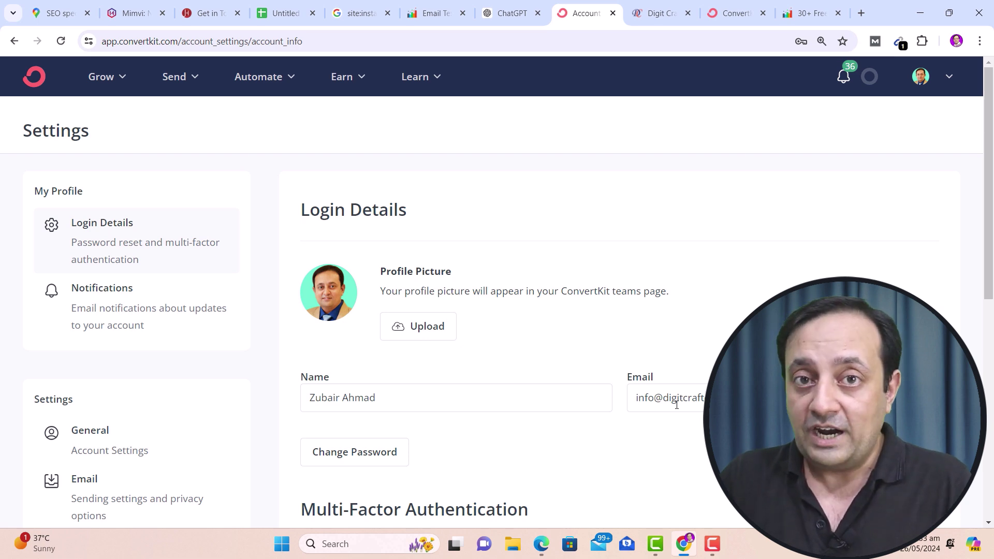
pyautogui.click(677, 404)
pyautogui.moveTo(706, 405); pyautogui.dragTo(665, 406)
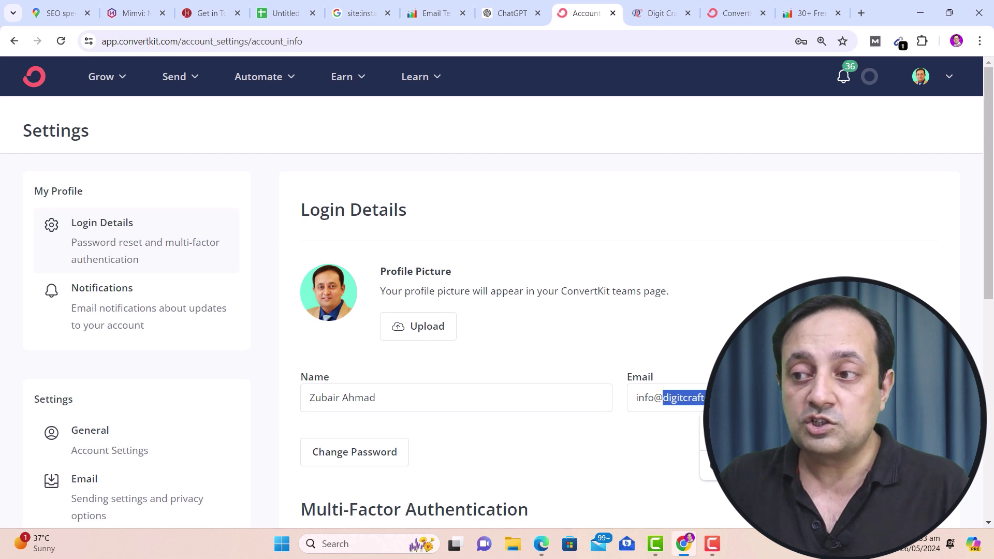
pyautogui.click(666, 405)
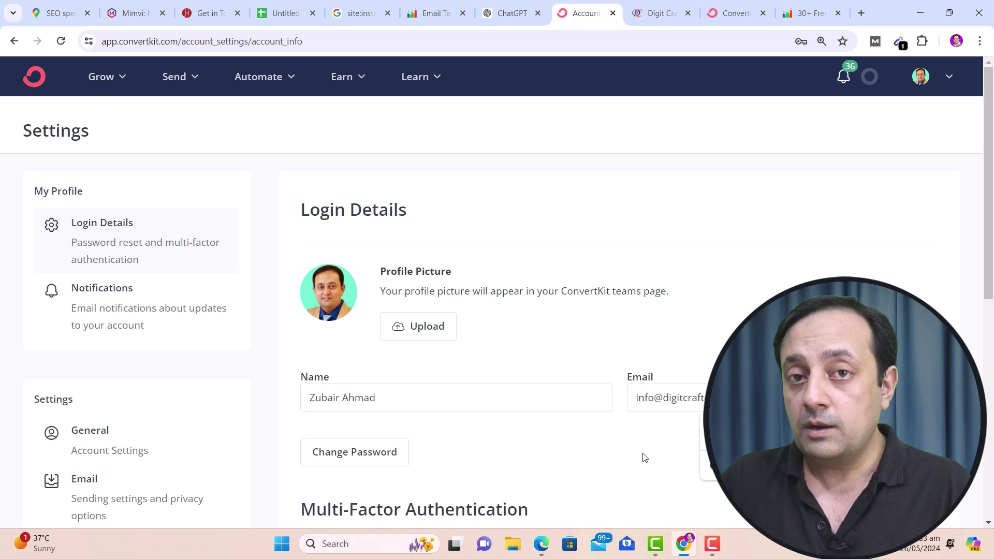
pyautogui.moveTo(663, 405); pyautogui.dragTo(707, 405)
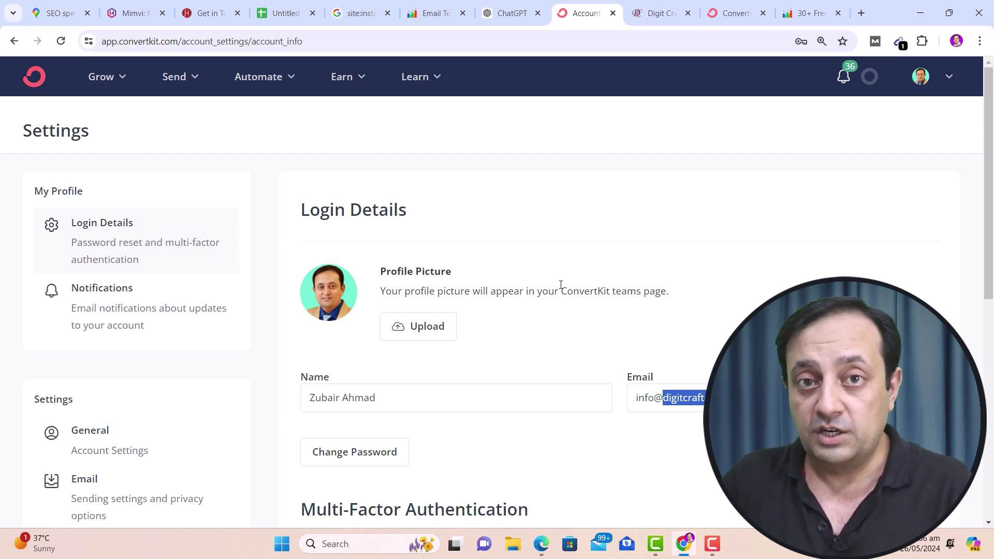
# Copy the Google results page, then return to the Email Address Extractor listing 10 unique emails
pyautogui.click(353, 7)
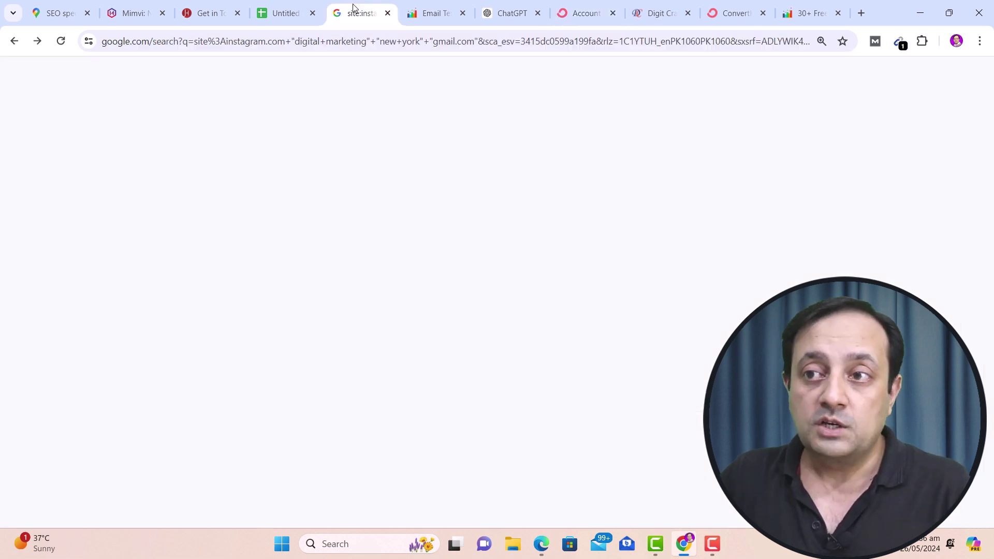
pyautogui.hotkey('ctrl', 'a')
pyautogui.hotkey('ctrl', 'c')
pyautogui.hotkey('ctrl', 'Tab')
pyautogui.scroll(-4, 300, 226)
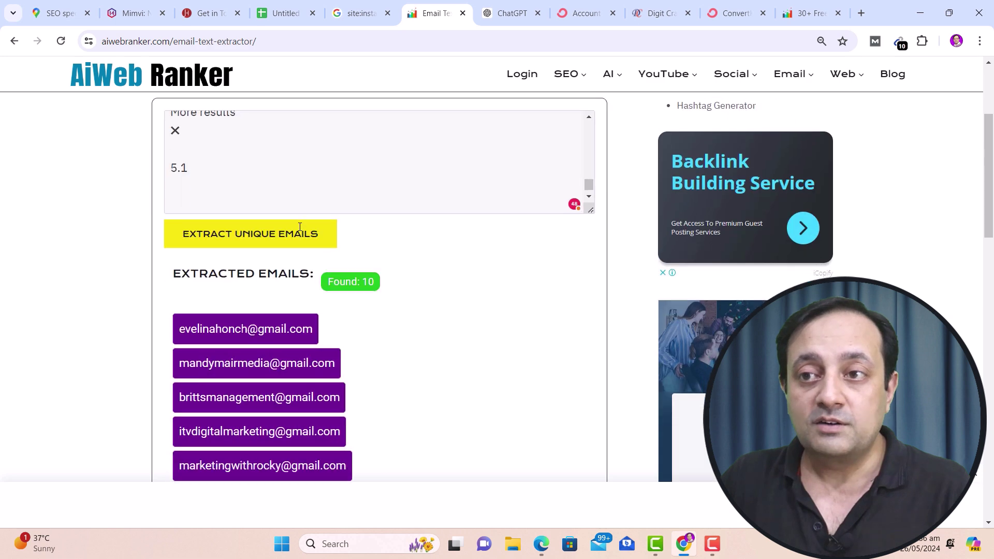
pyautogui.scroll(4, 133, 161)
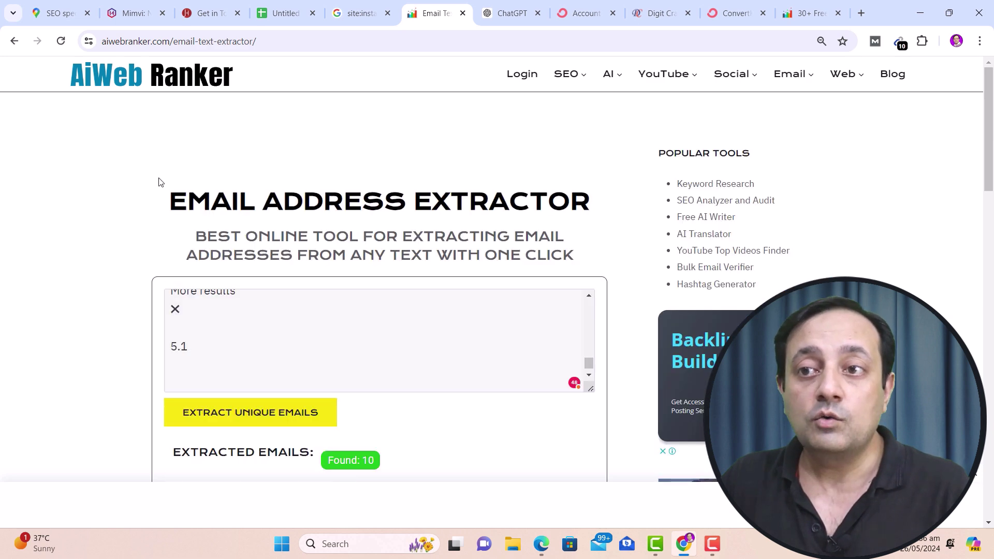
pyautogui.moveTo(162, 200); pyautogui.dragTo(498, 271)
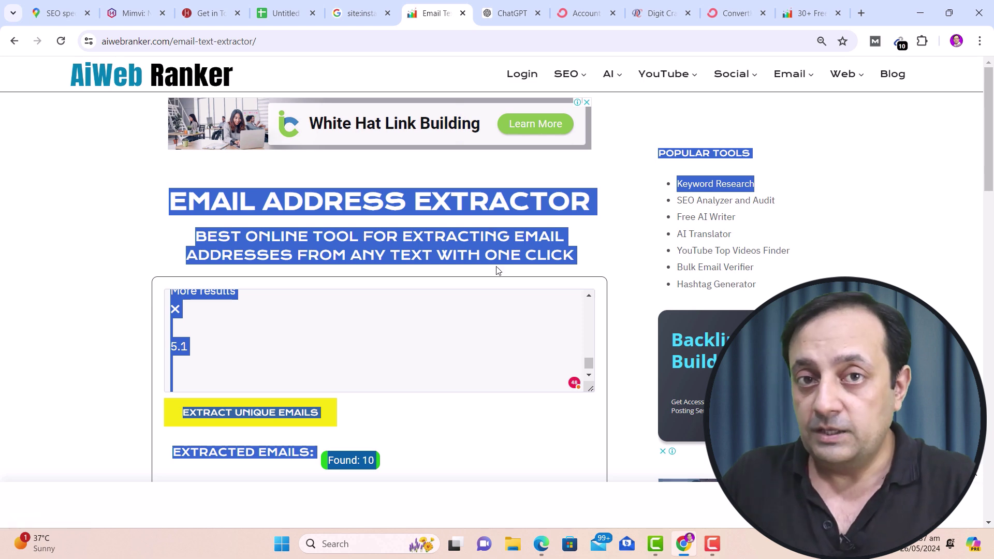